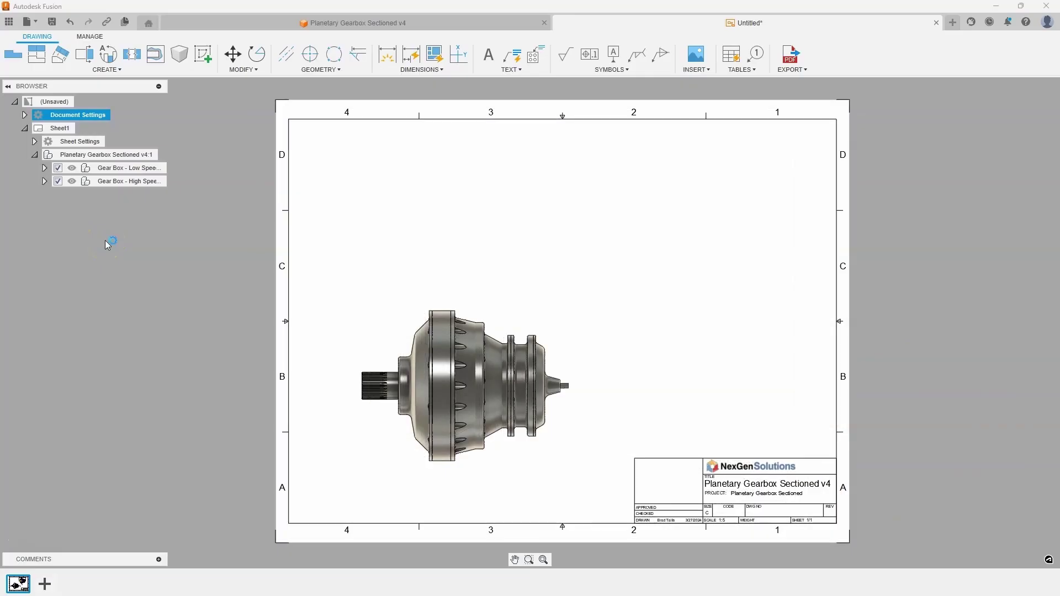
Step: Start a section view on the gearbox base view and draw line A-A from right to left across the shaft
left_click(84, 54)
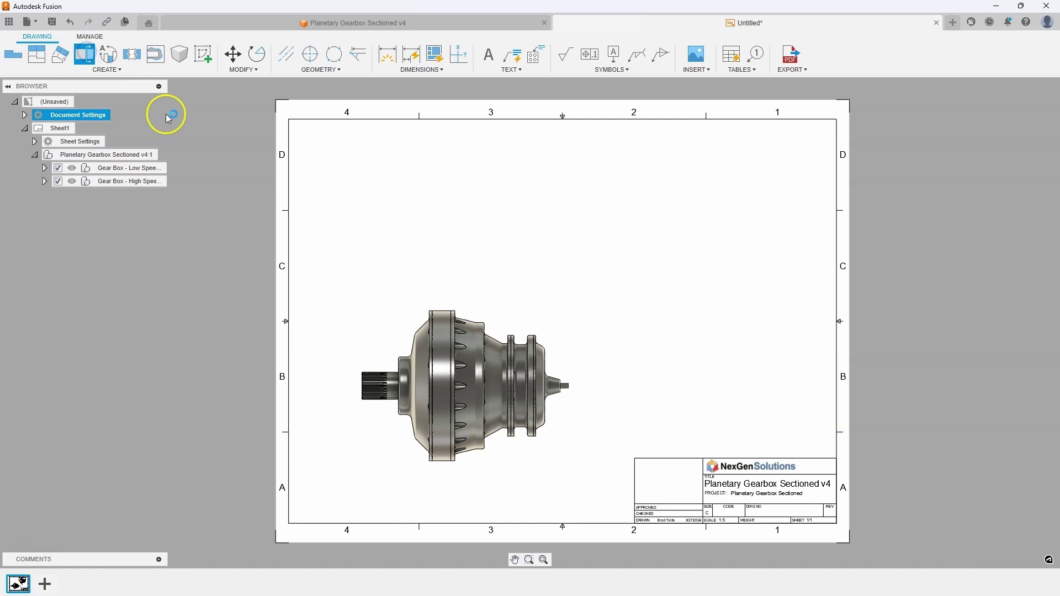
left_click(478, 376)
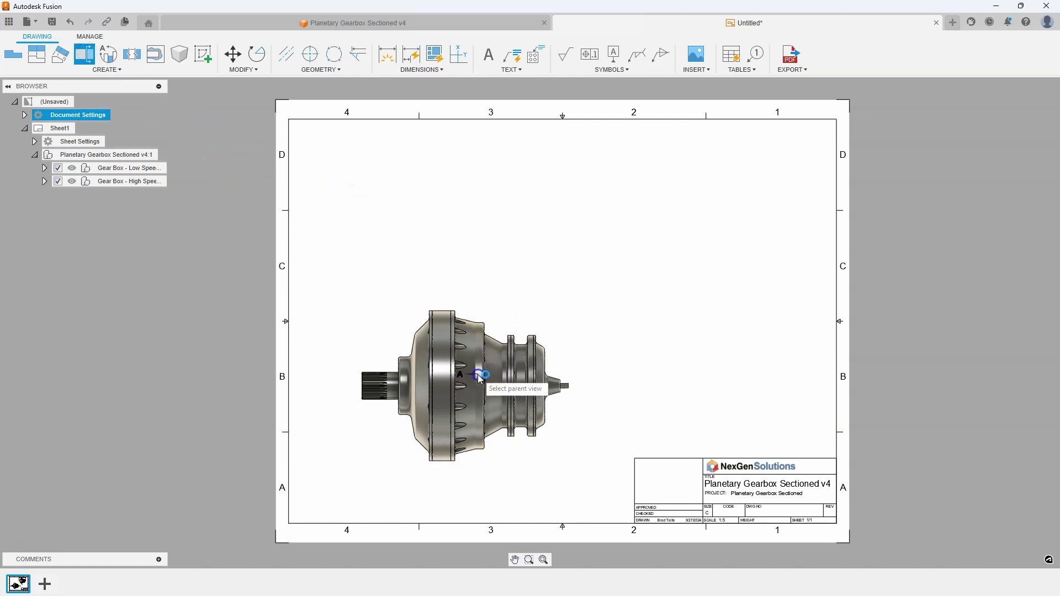
left_click(480, 378)
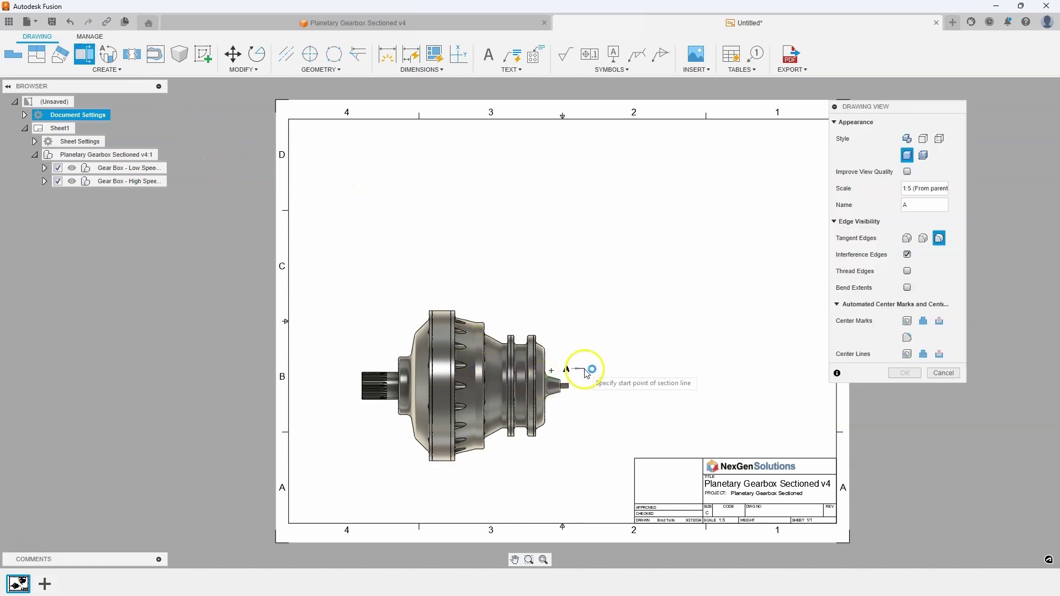
scroll(584, 373, "up", 10)
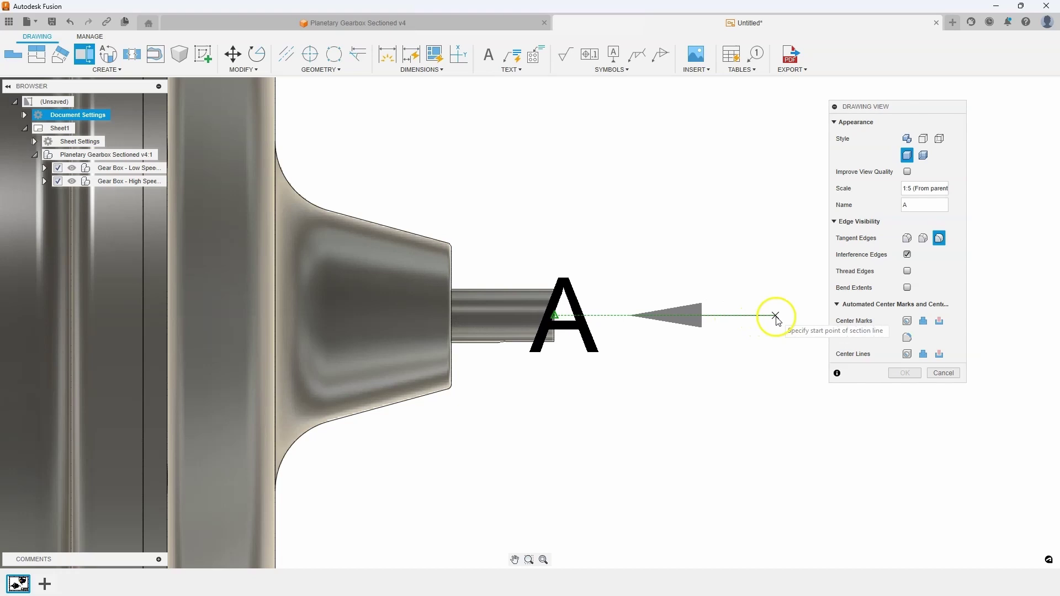
left_click(776, 315)
scroll(734, 378, "down", 8)
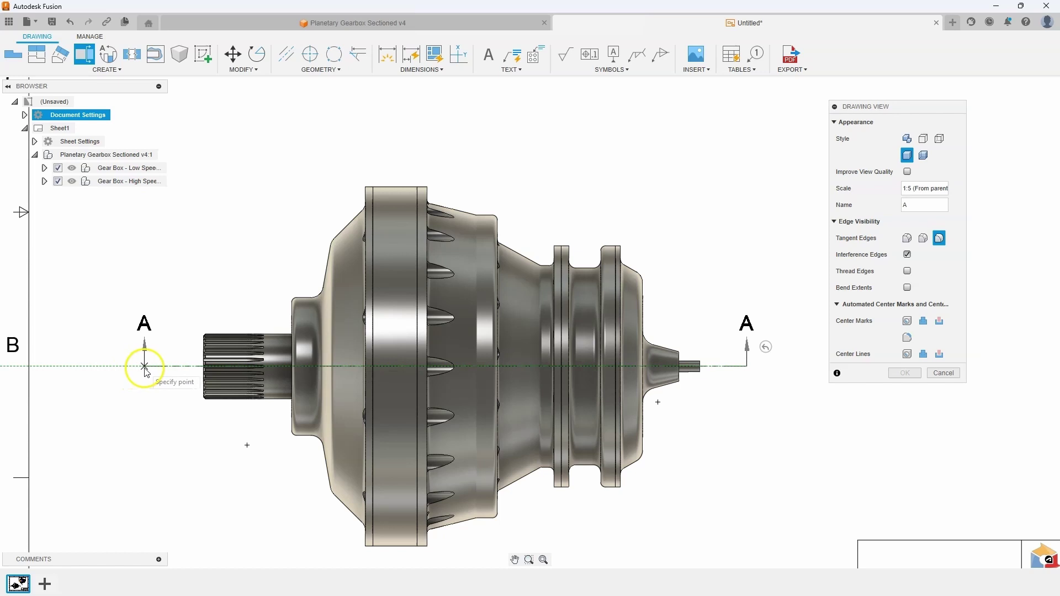
left_click(144, 366)
scroll(196, 373, "down", 2)
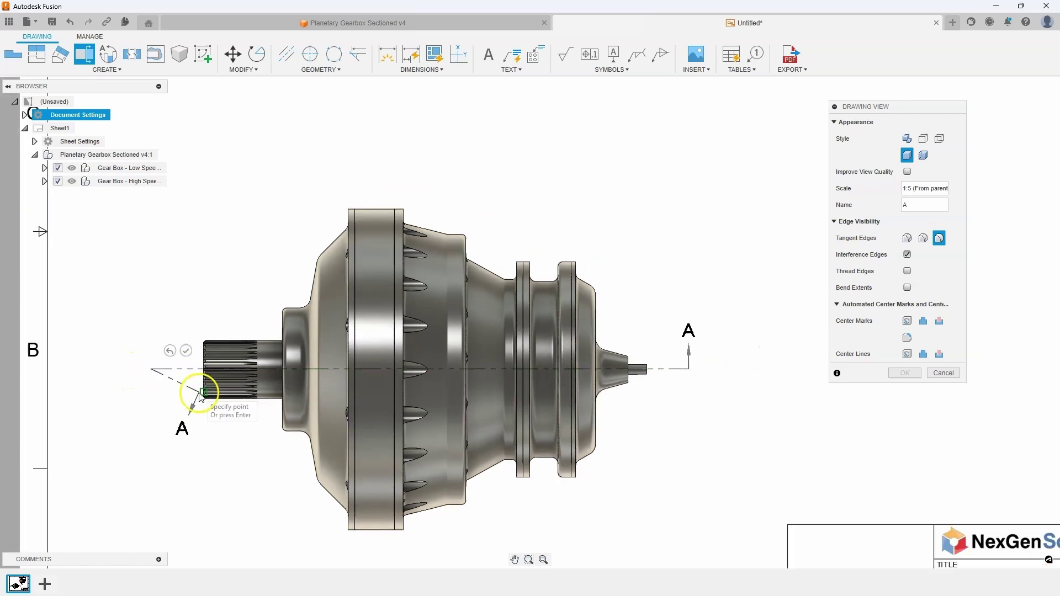
Step: Finish line A-A and place the unaligned section view top-right in Visible Edges style
left_click(196, 355)
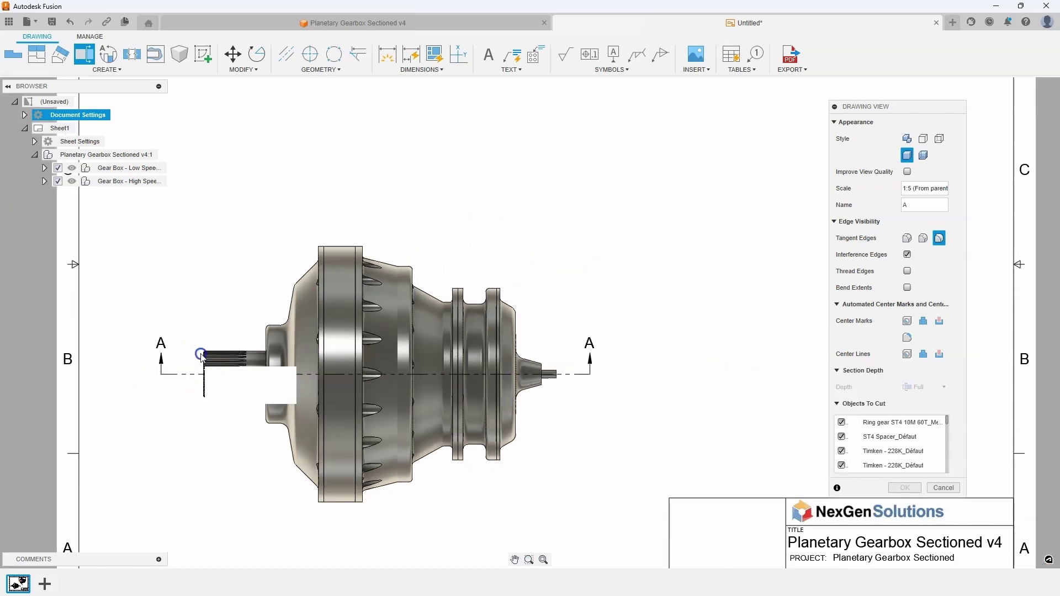
scroll(296, 260, "down", 3)
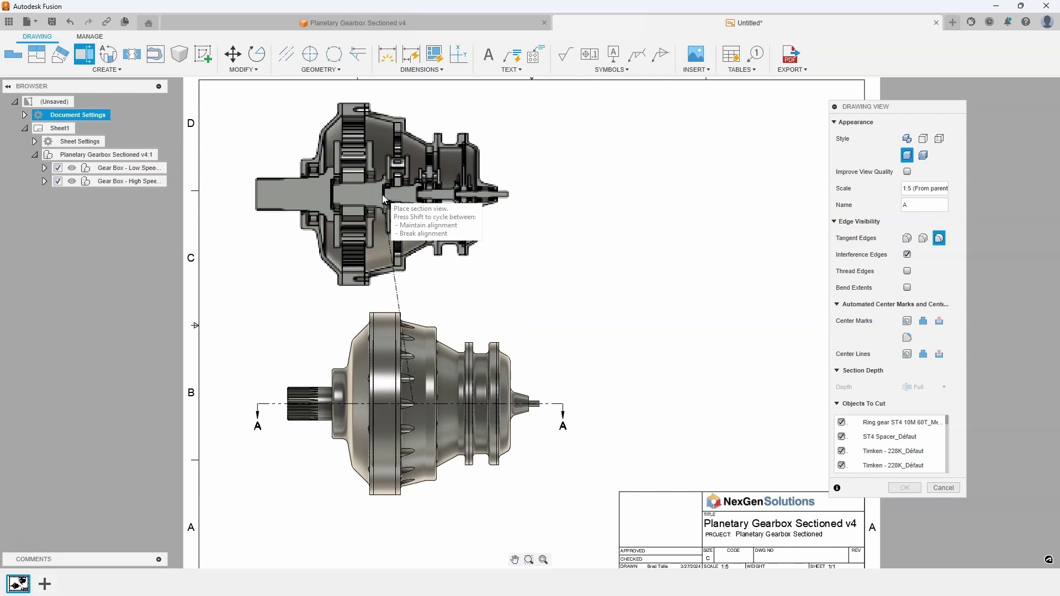
key("shift")
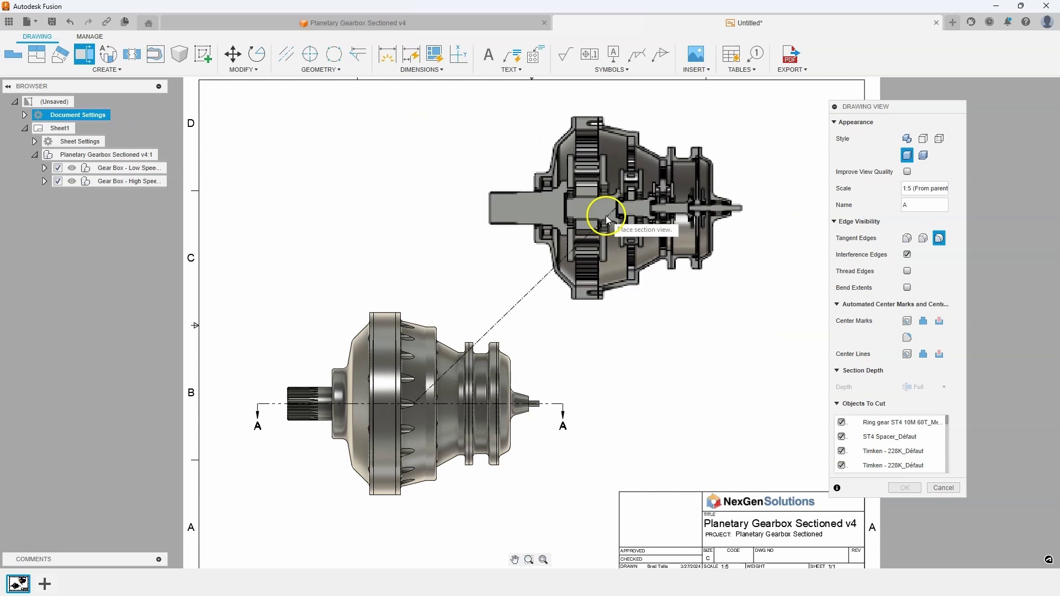
left_click(651, 226)
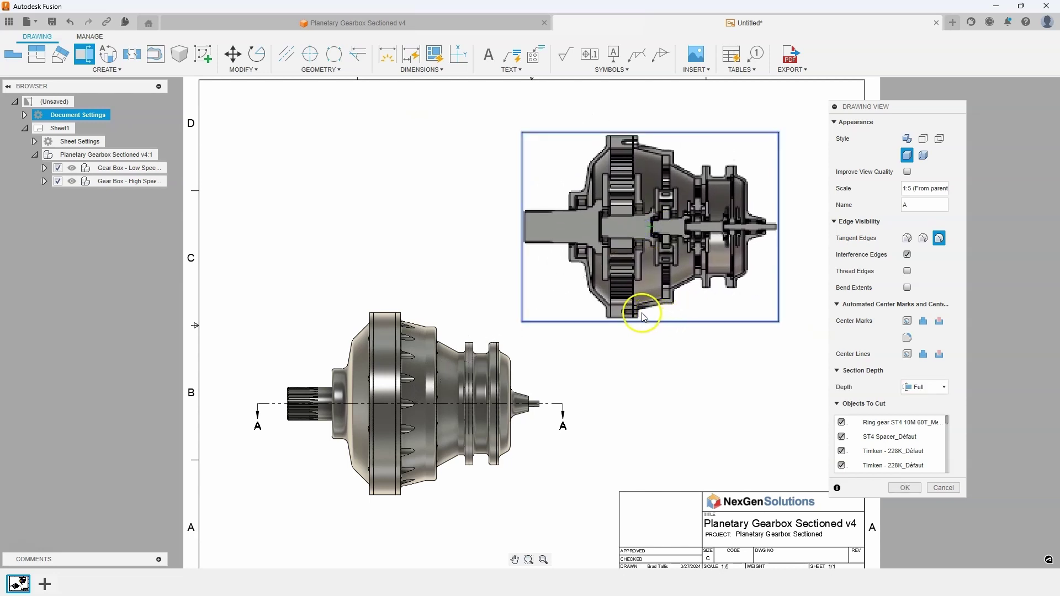
left_click(924, 139)
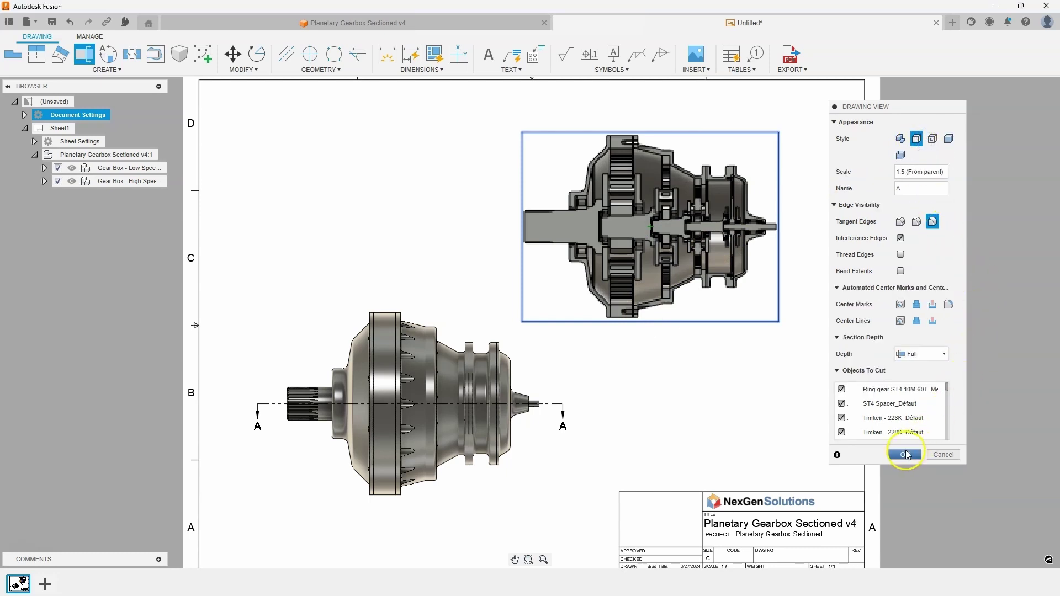
left_click(906, 454)
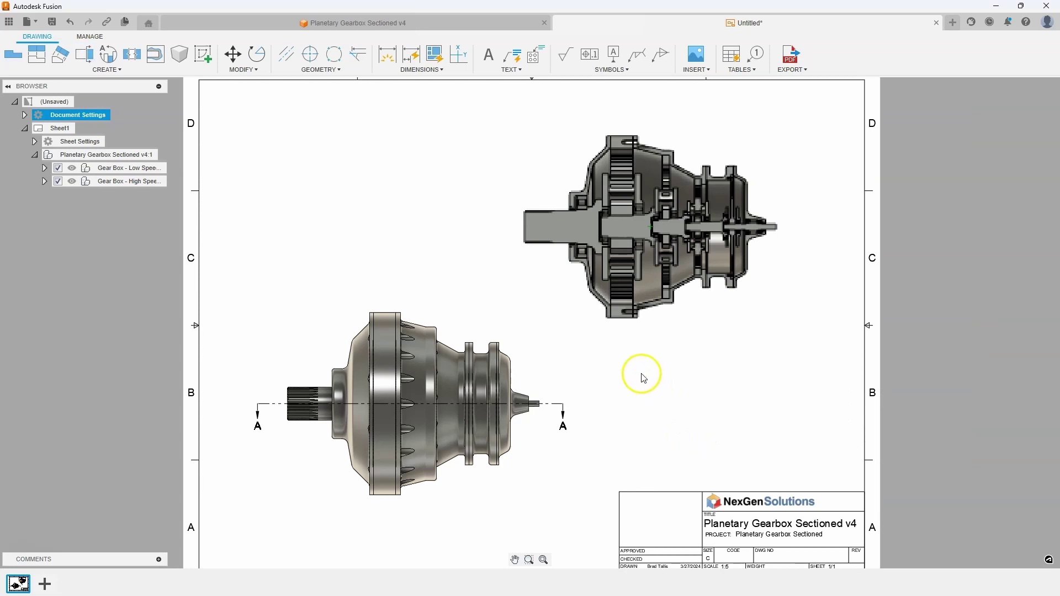
Step: Change the input shaft hatch to AR-CONCRETE, scale factor .75, coloured brown
scroll(582, 133, "up", 6)
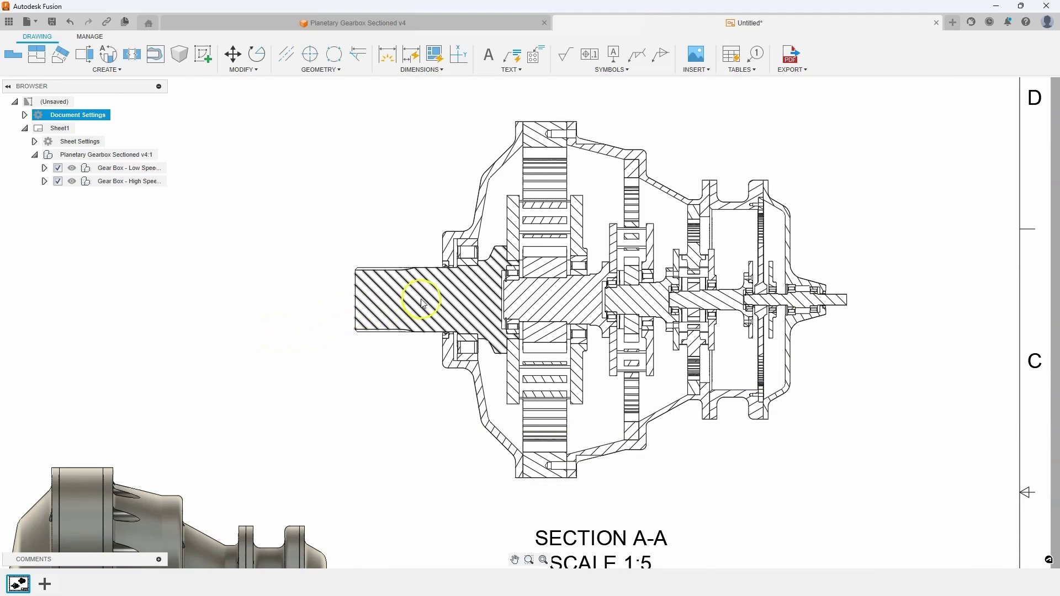
double_click(441, 295)
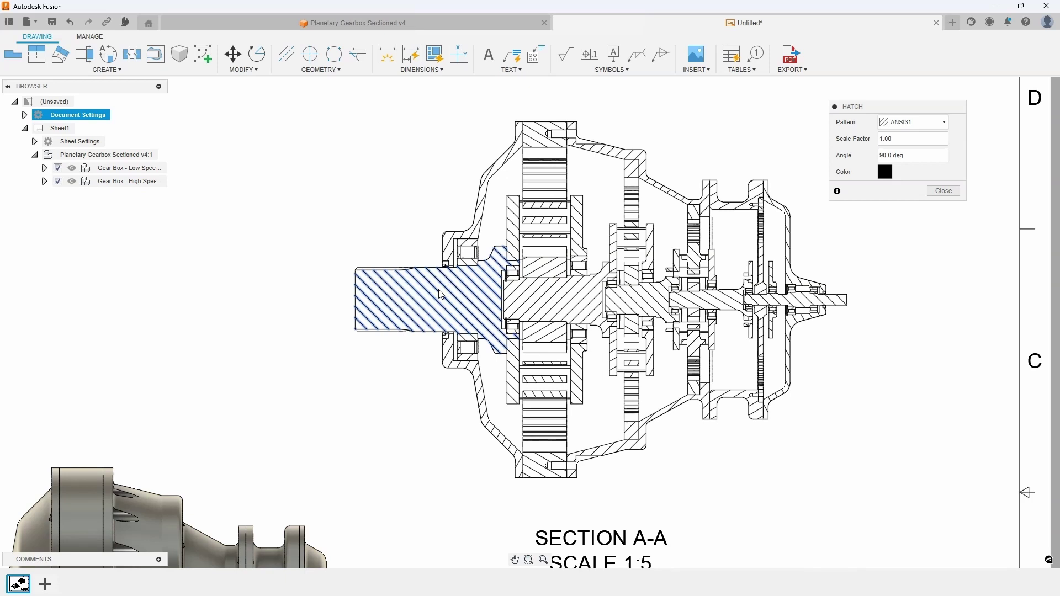
left_click(937, 125)
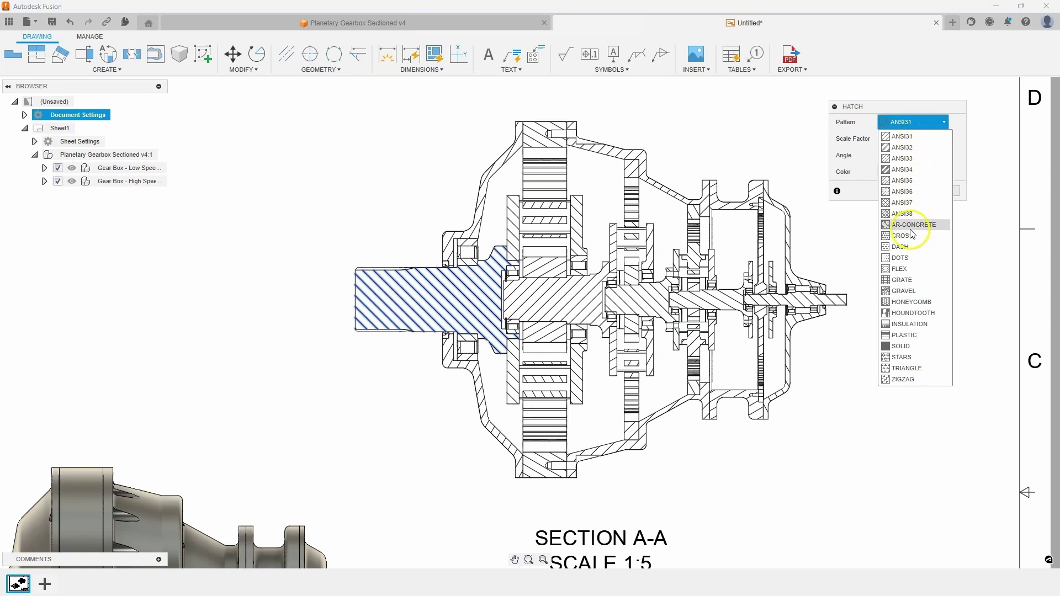
left_click(912, 225)
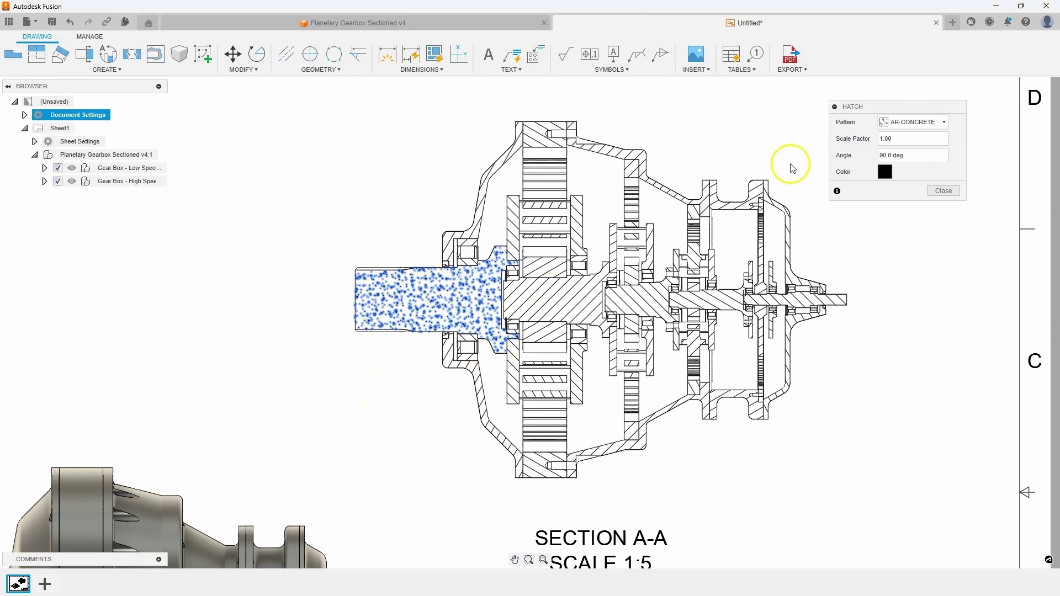
double_click(897, 139)
type(".75")
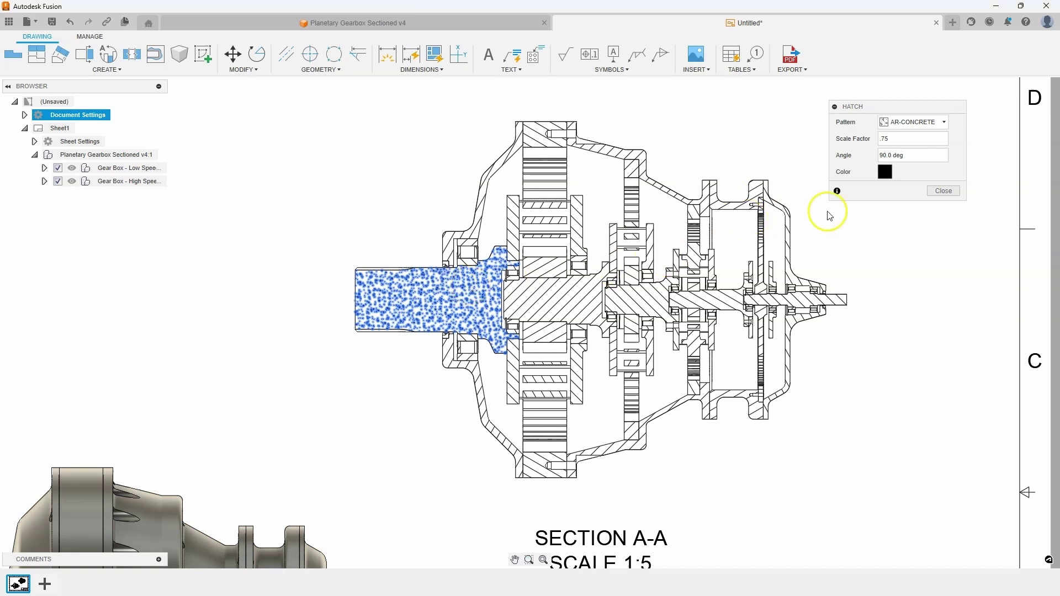
left_click(895, 177)
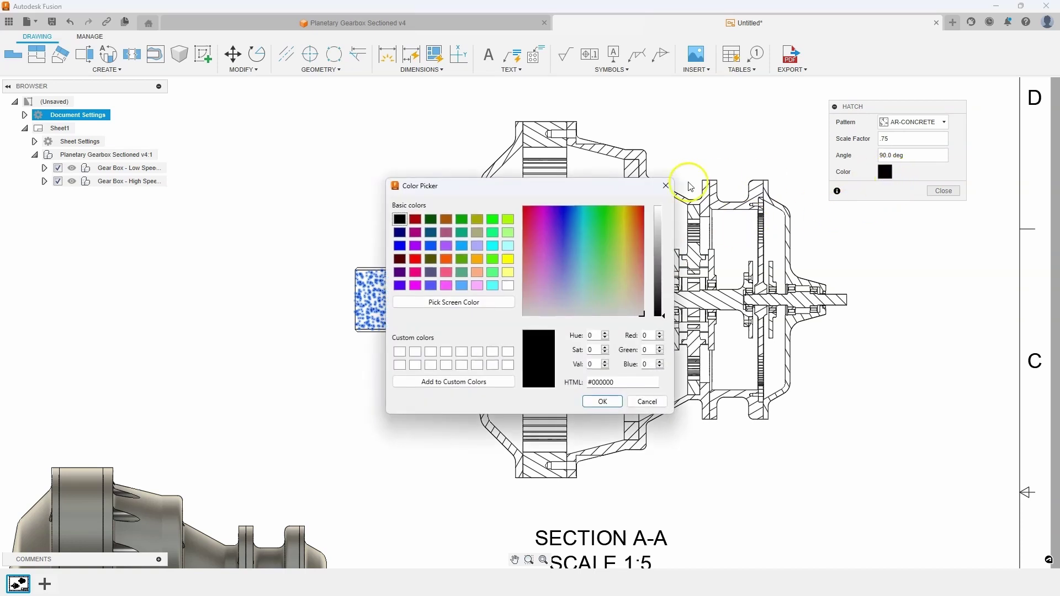
left_click(448, 219)
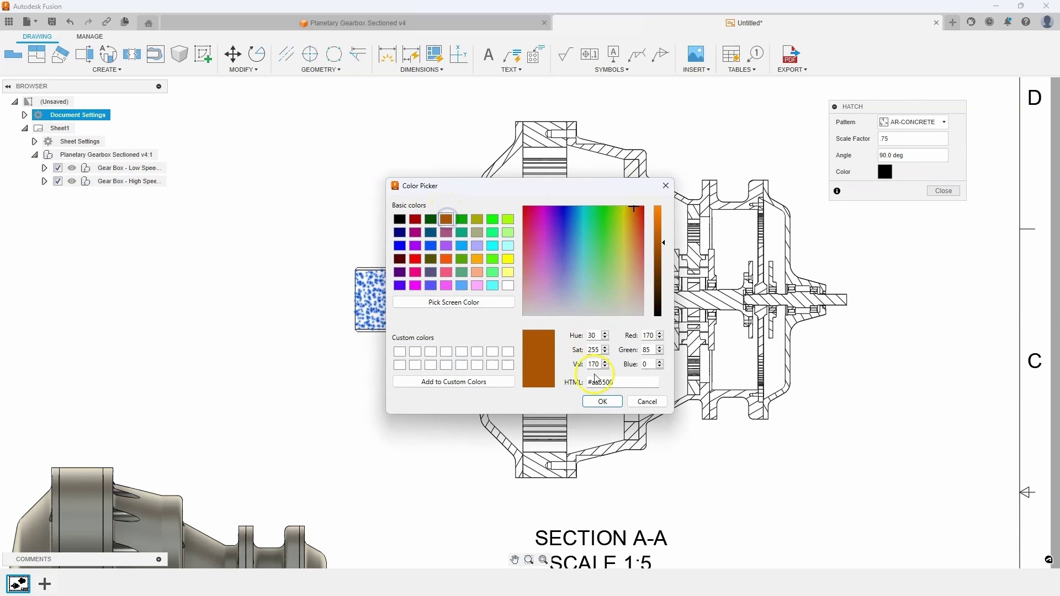
left_click(603, 402)
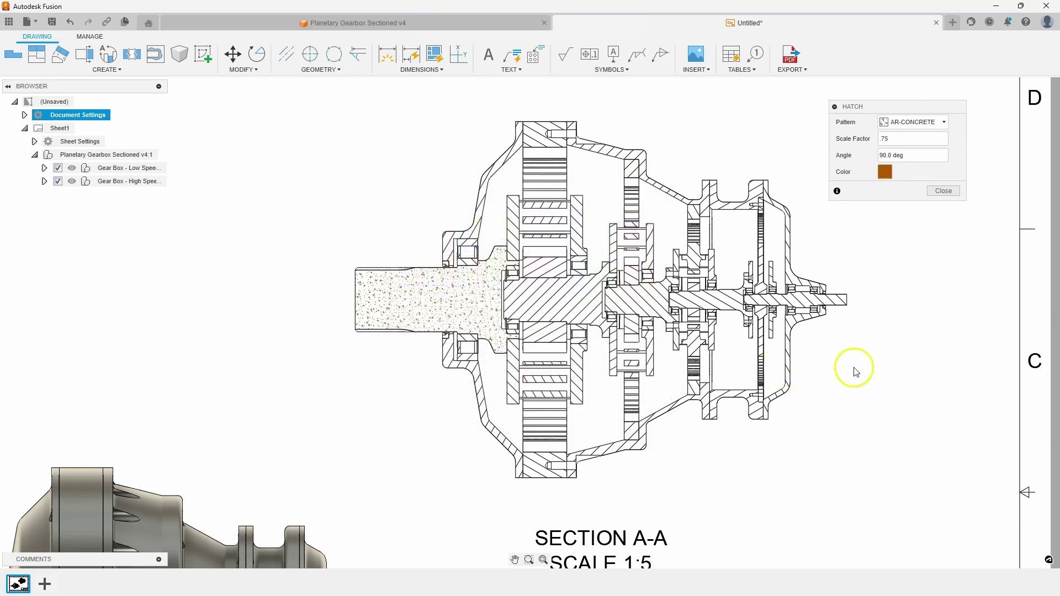
left_click(941, 190)
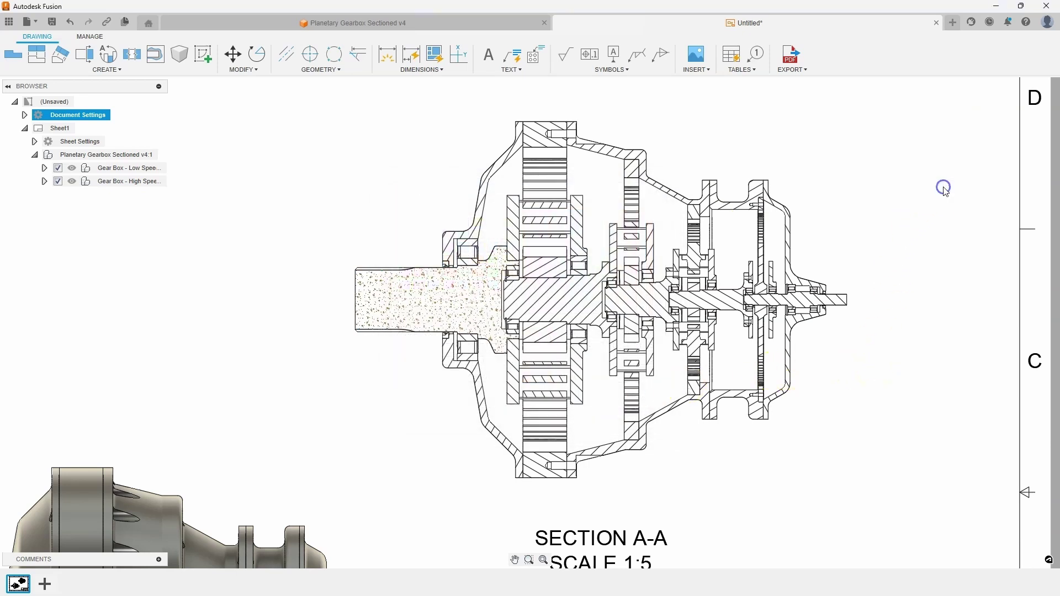
Step: Change the left housing hatch to a blue-violet ANSI32 pattern at 0.5 scale factor
double_click(446, 246)
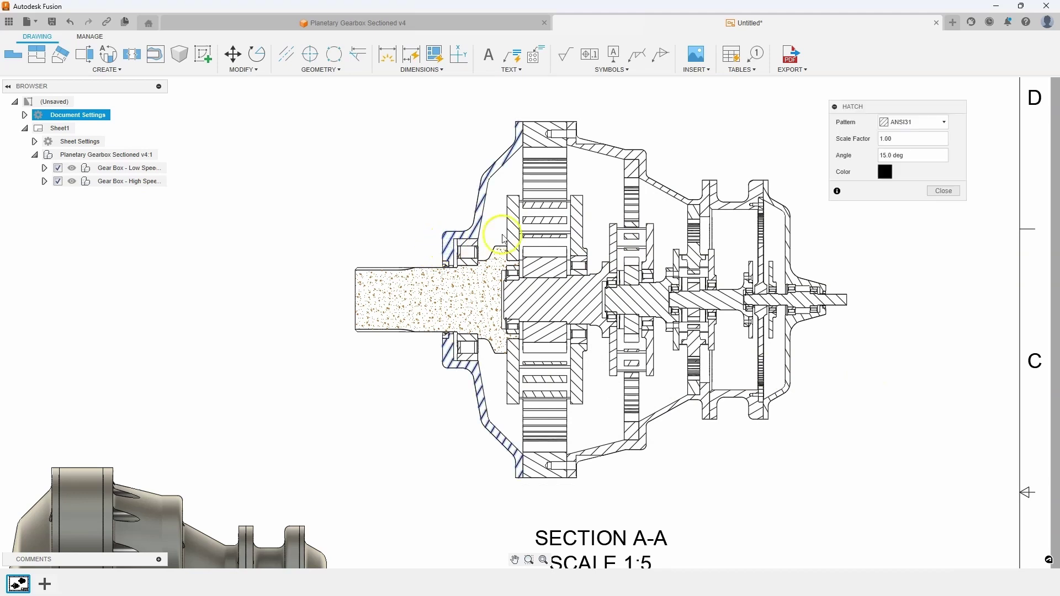
left_click(942, 122)
left_click(922, 147)
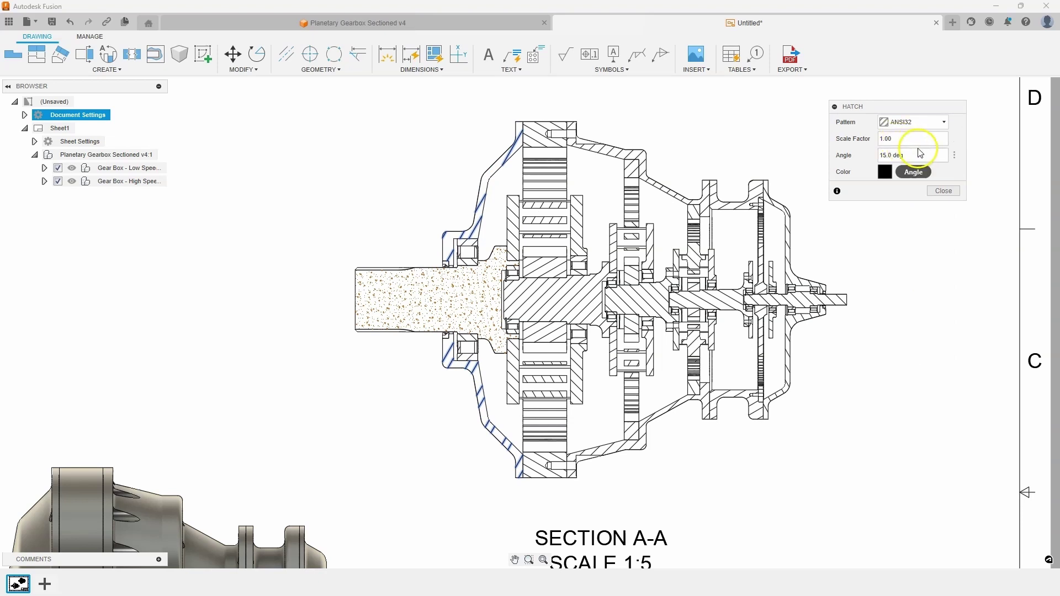
left_click(908, 139)
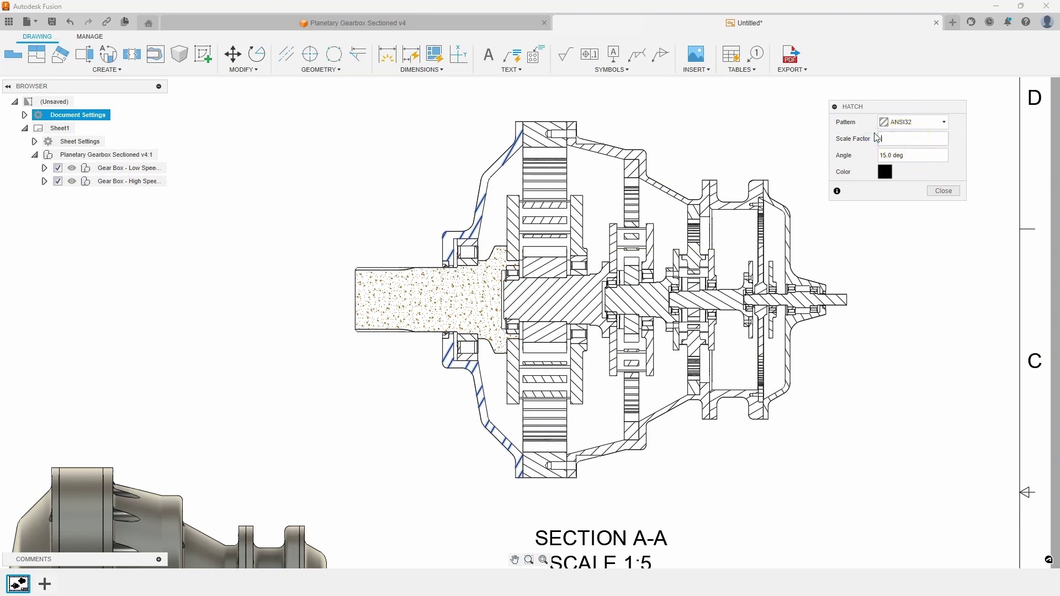
key("Return")
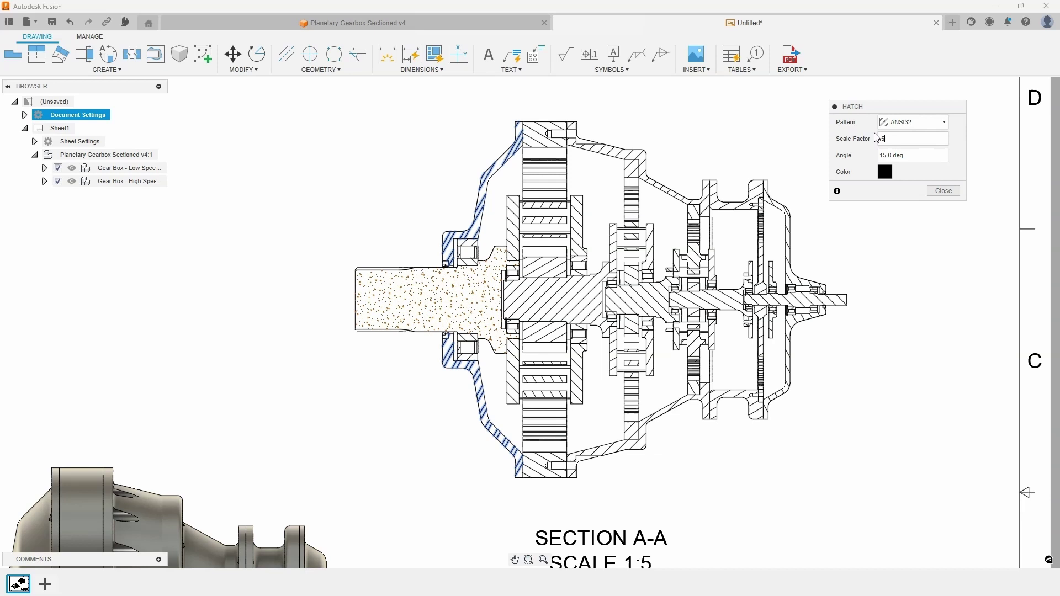
left_click(889, 173)
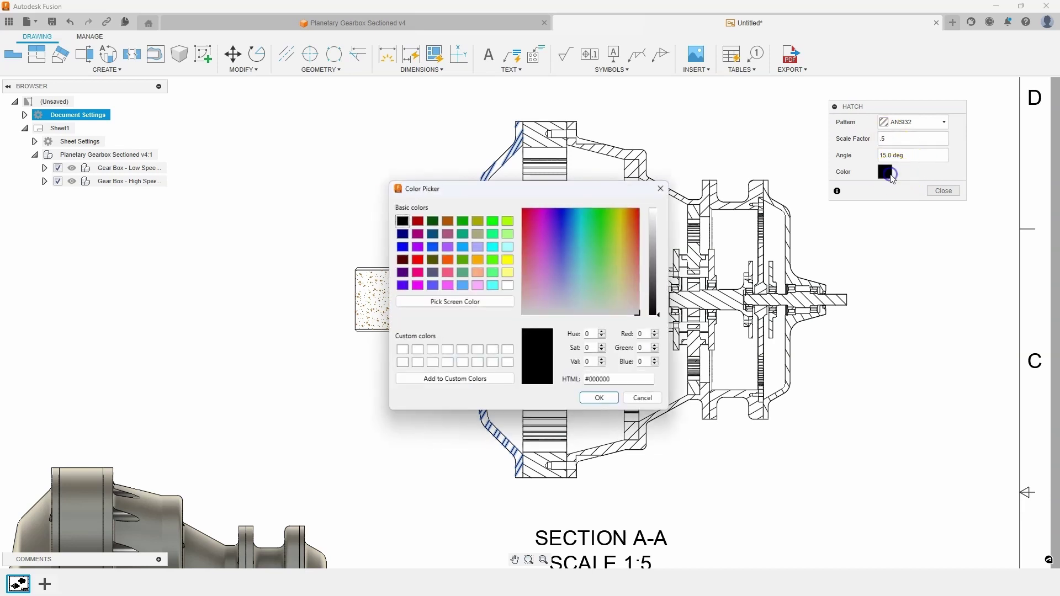
left_click(399, 285)
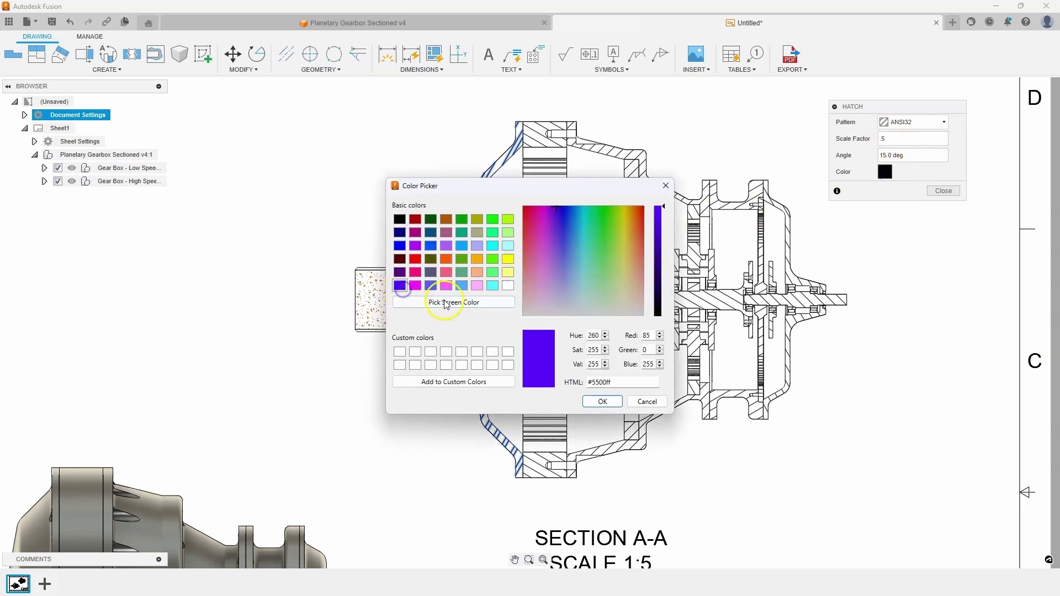
left_click(603, 402)
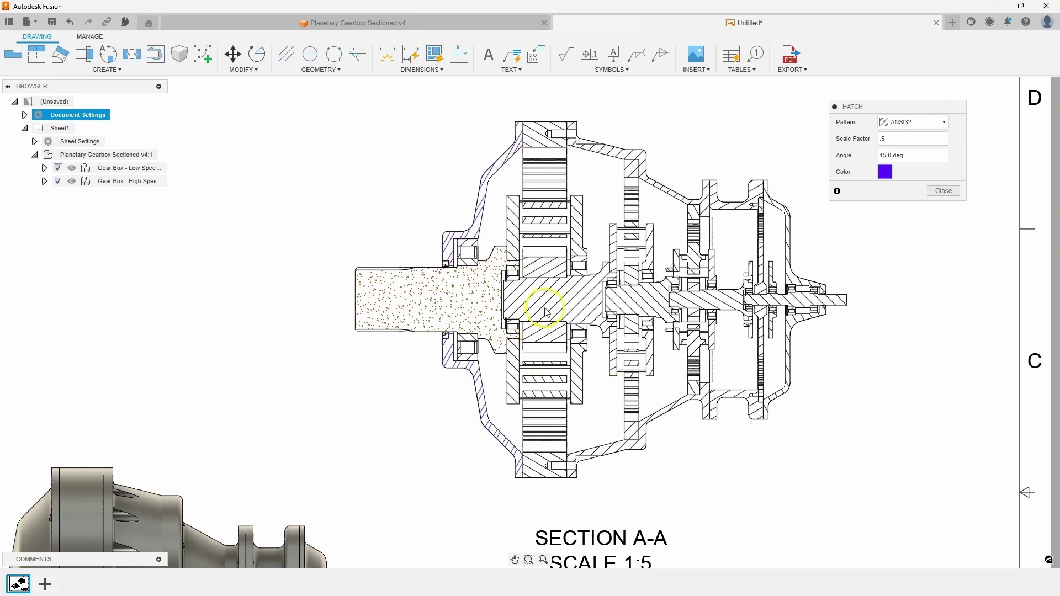
left_click(944, 190)
left_click(527, 286)
left_click(548, 295)
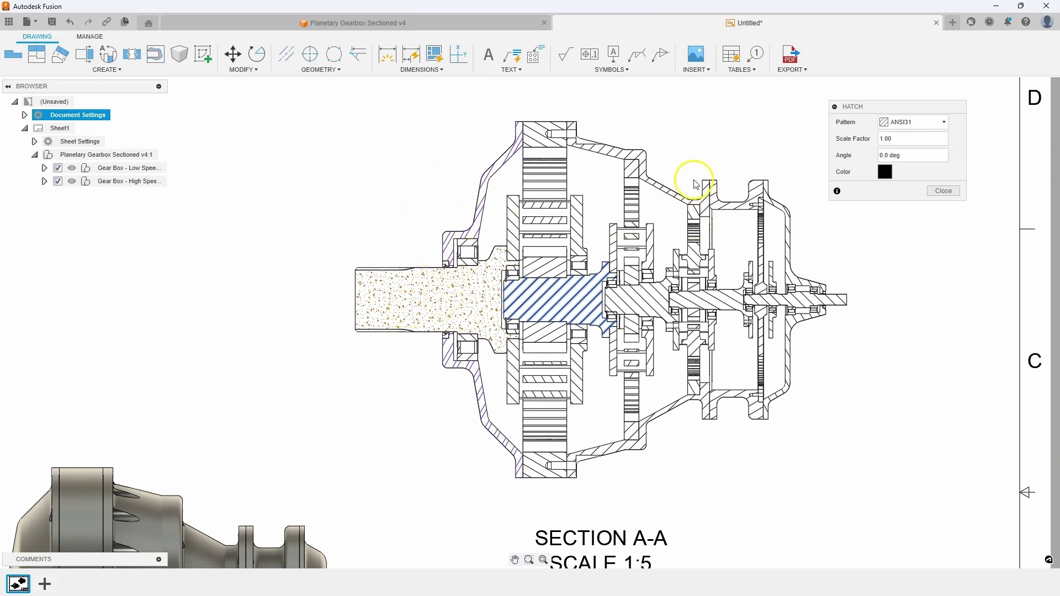
Step: Give the inner shaft section hatch a yellow GRAVEL pattern at 0.25 scale factor
left_click(940, 123)
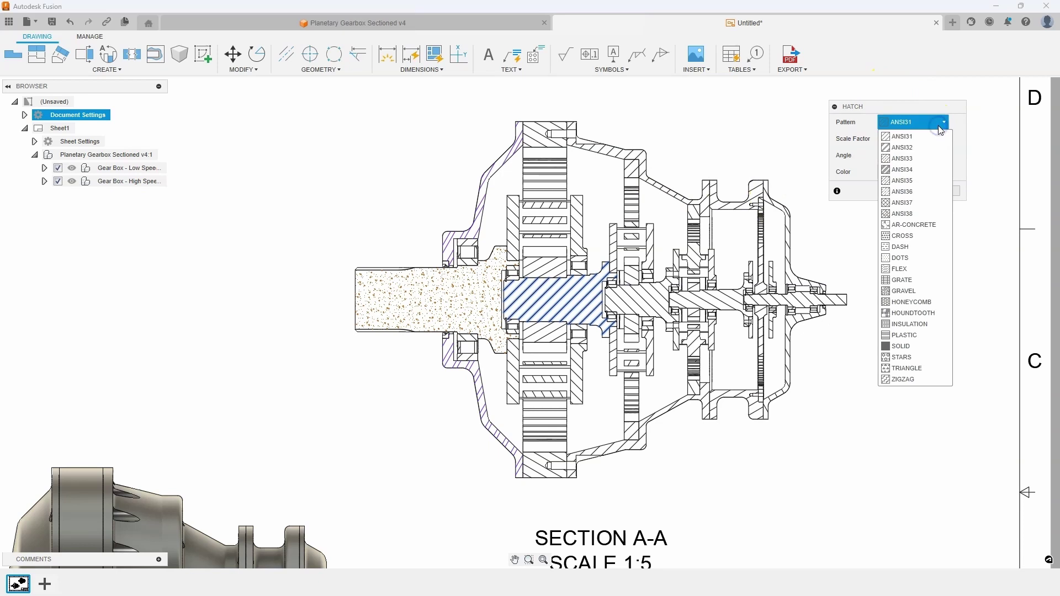
left_click(917, 292)
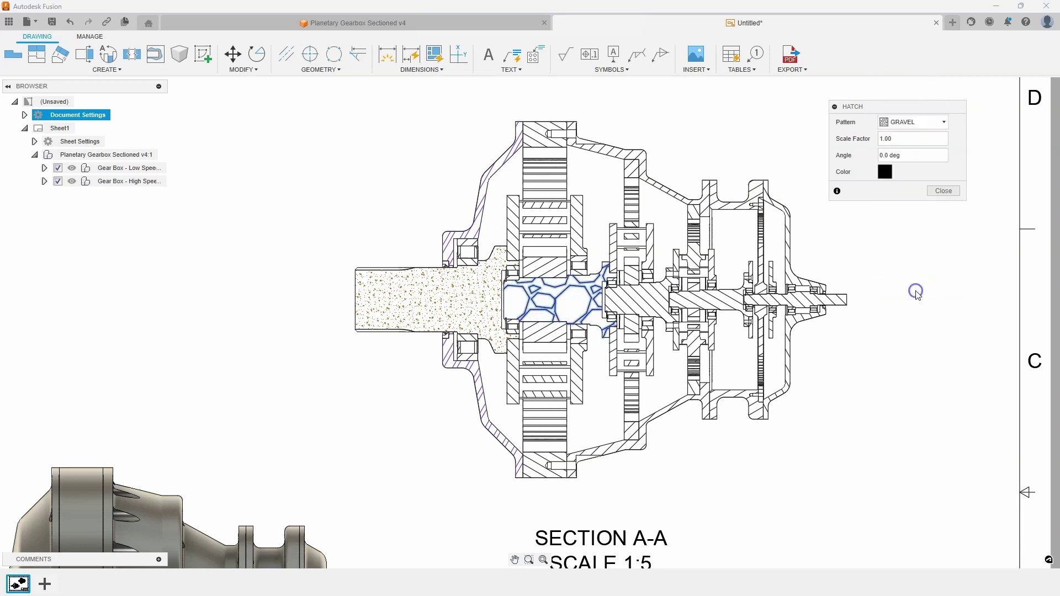
left_click(906, 139)
key("Return")
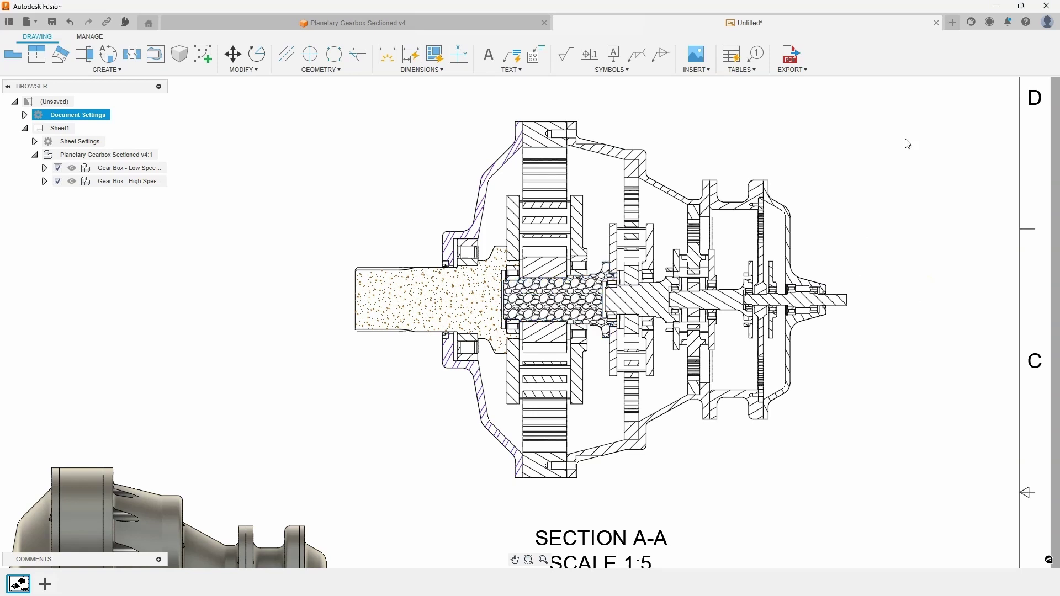
left_click(564, 307)
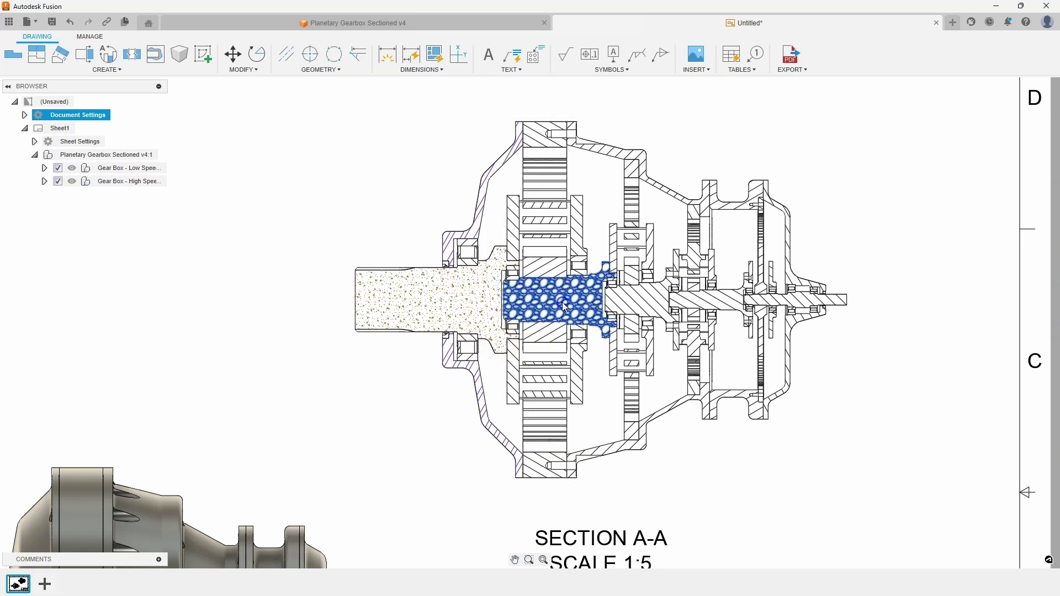
double_click(564, 307)
left_click(884, 172)
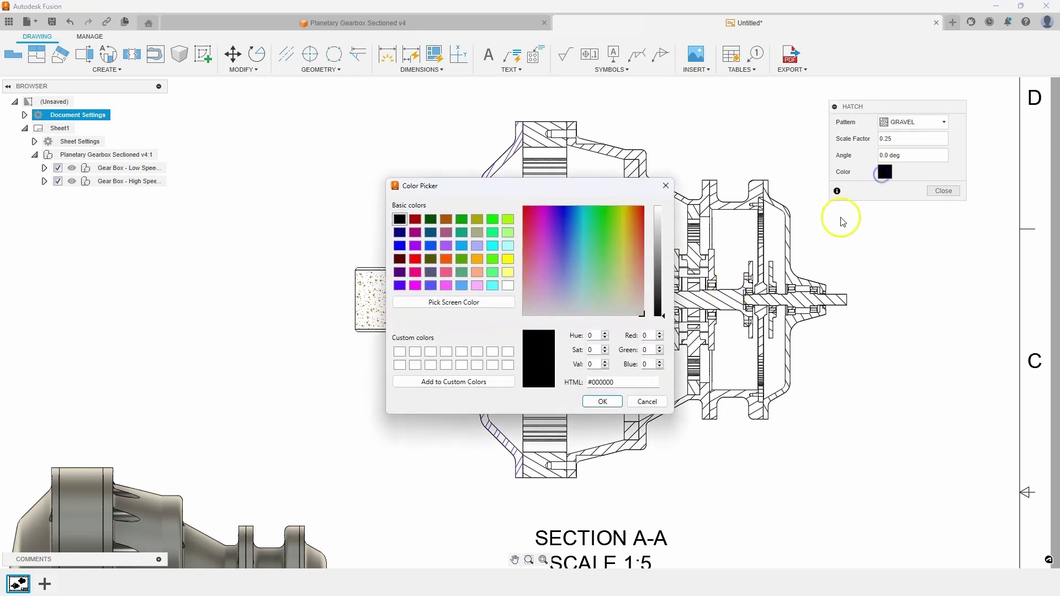
left_click(508, 261)
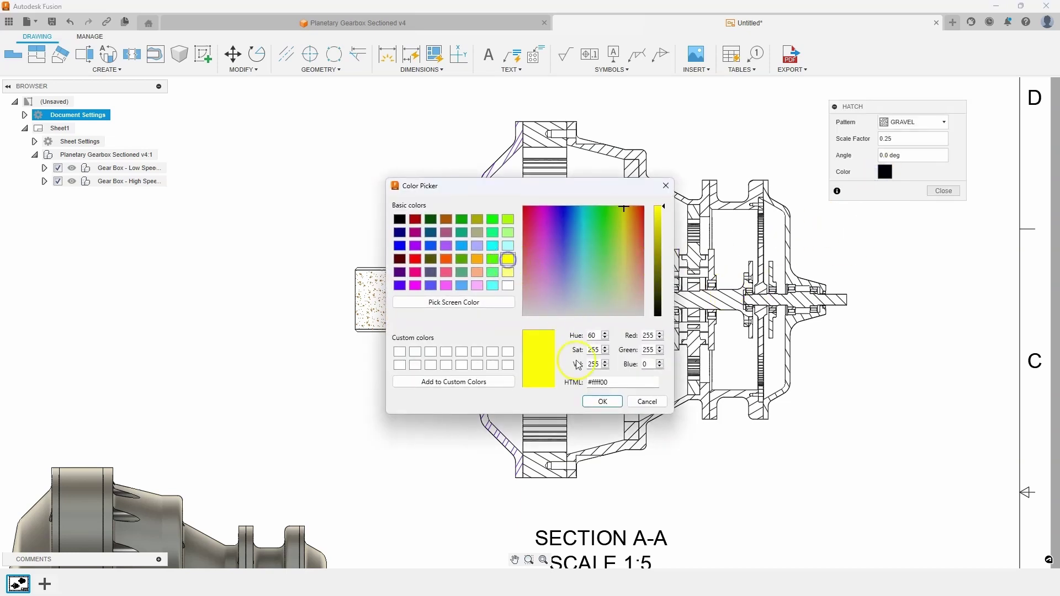
left_click(601, 401)
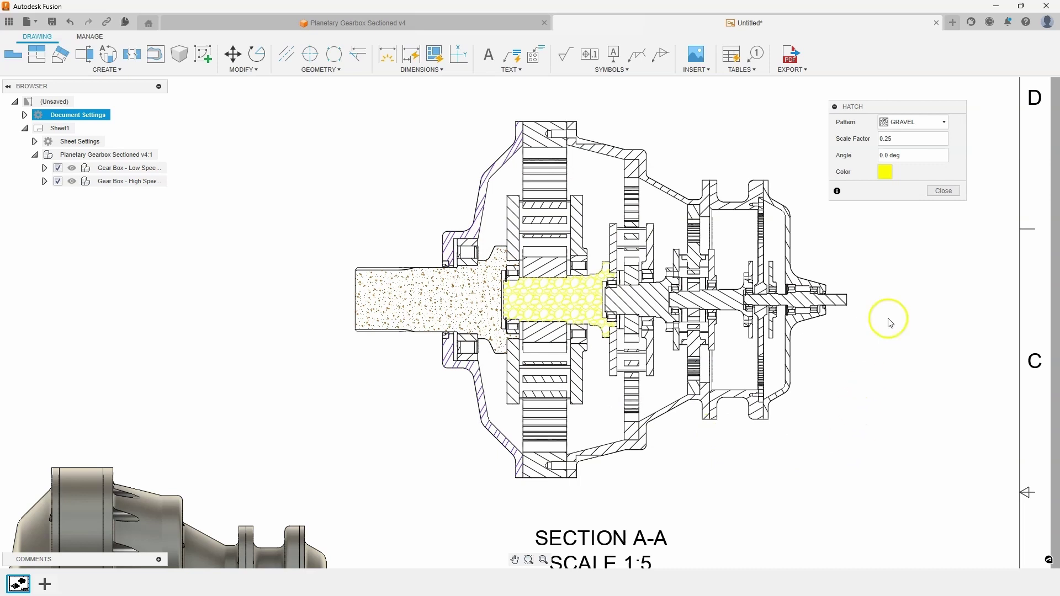
Step: Dimension the shaft's left-to-right length as a horizontal 39.68 placed above the section view
left_click(945, 191)
middle_click_drag(842, 208, 843, 242)
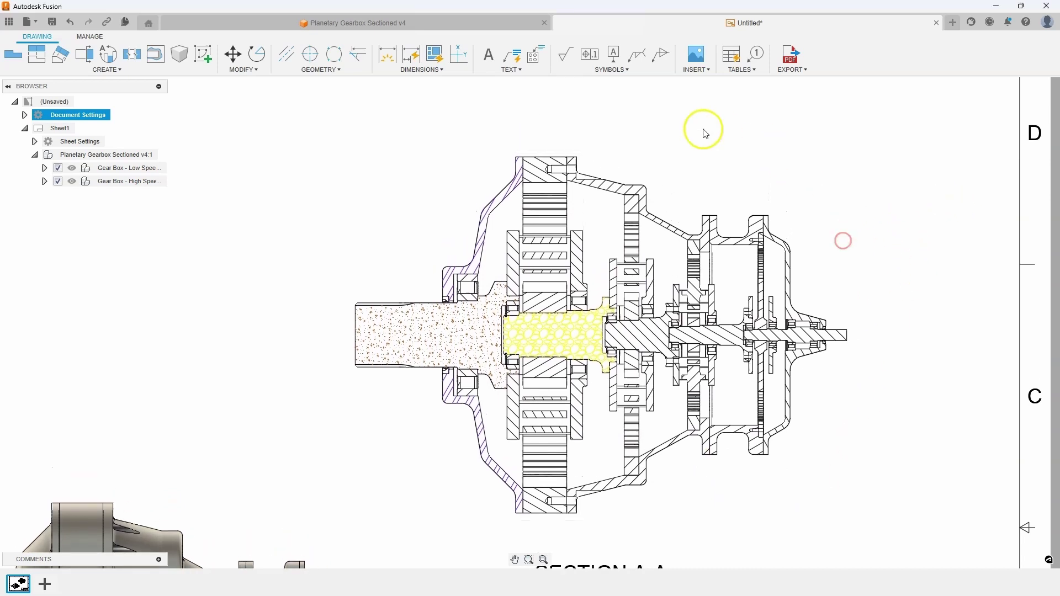
left_click(387, 54)
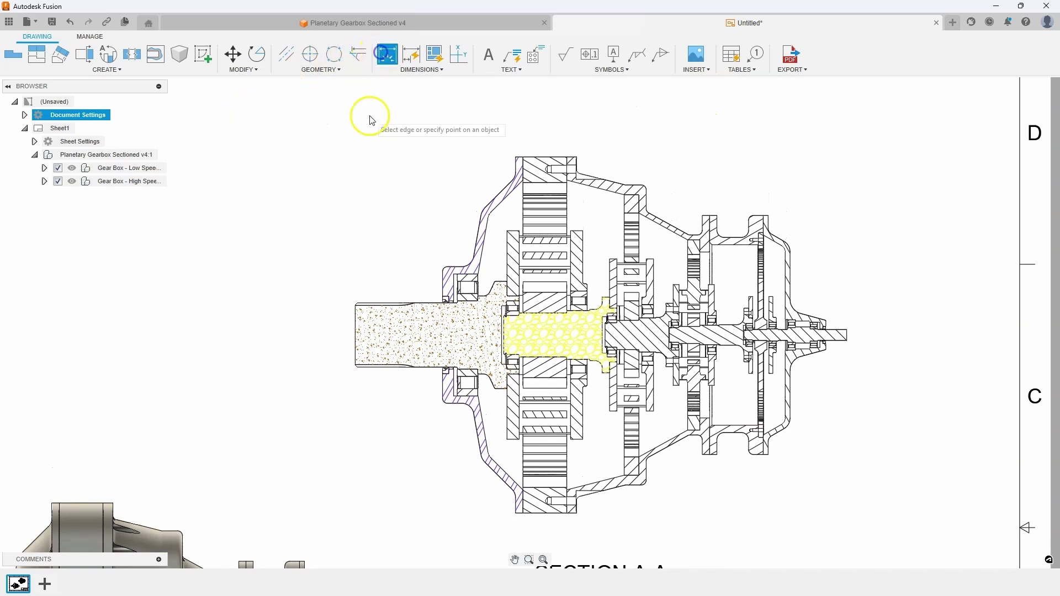
left_click(355, 303)
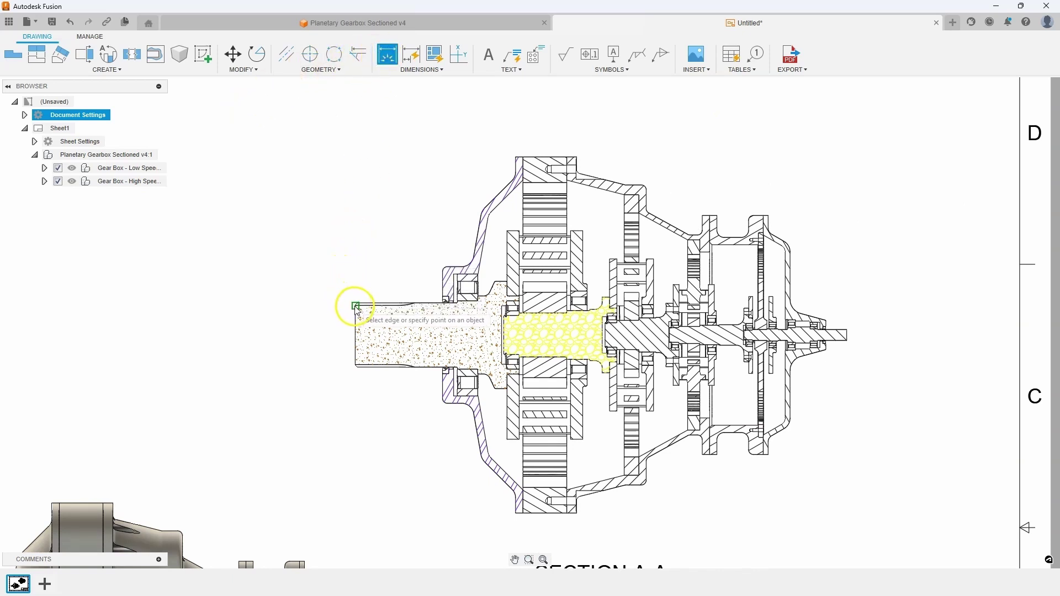
left_click(845, 333)
middle_click_drag(594, 113, 570, 171)
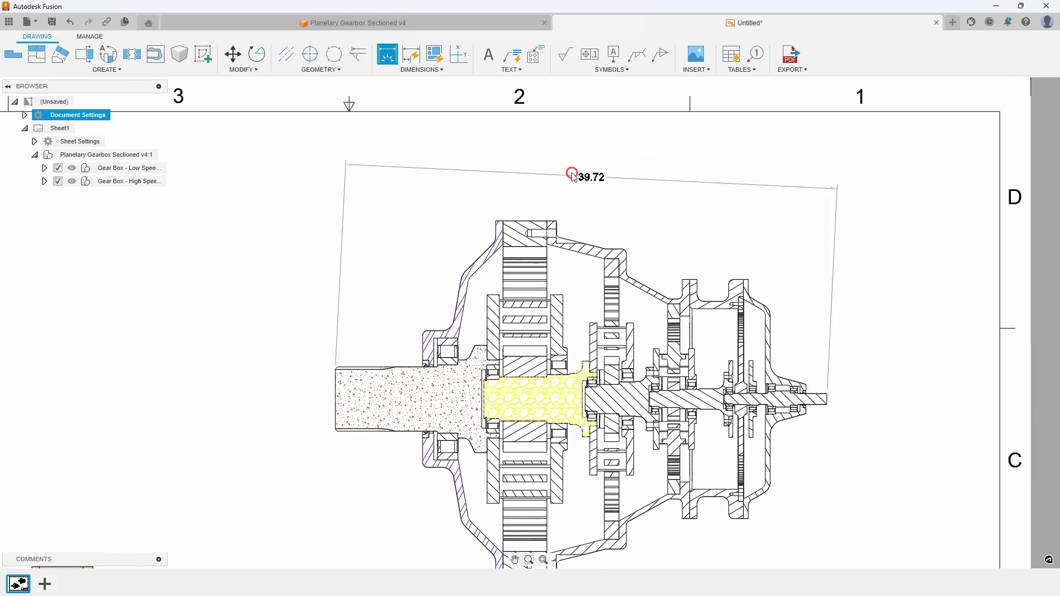
right_click(529, 180)
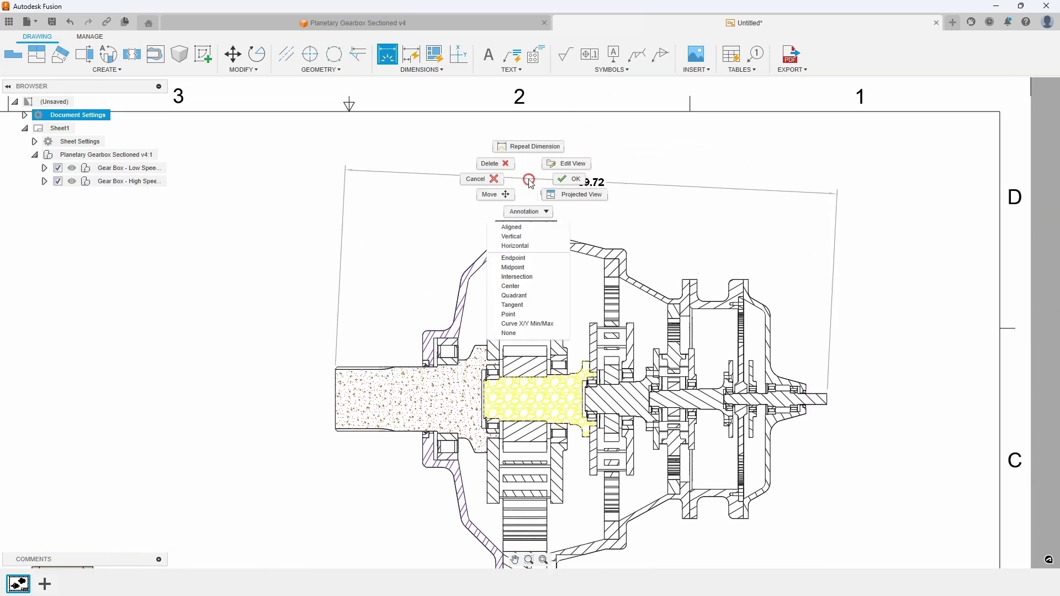
left_click(519, 246)
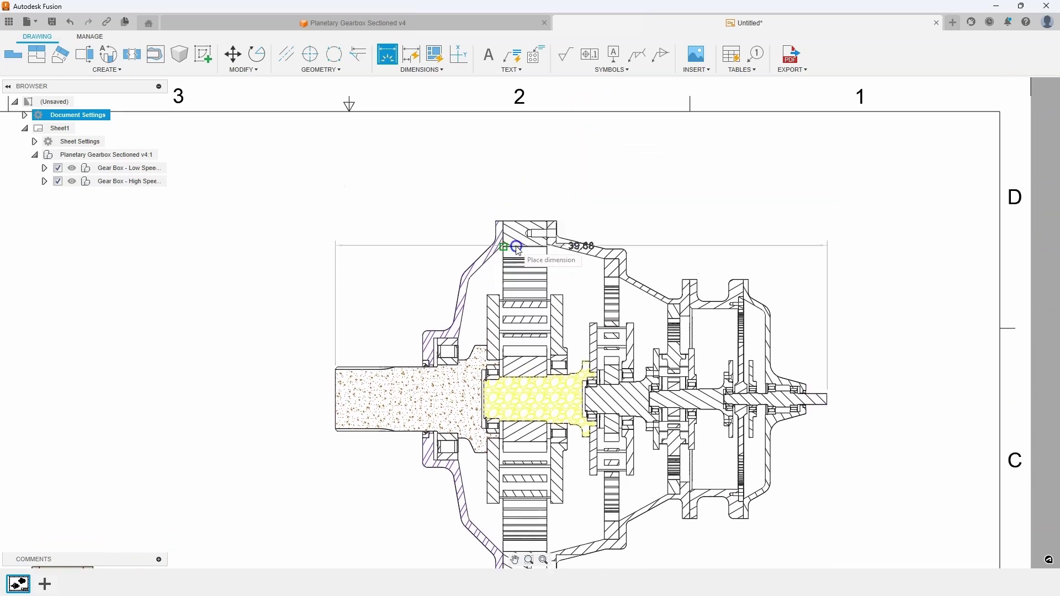
left_click(534, 184)
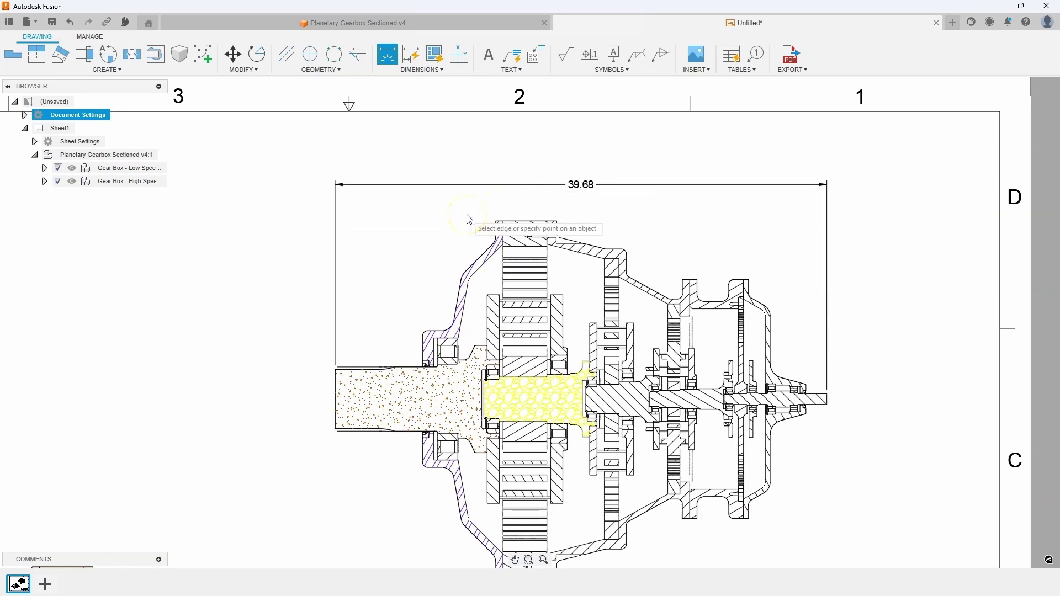
scroll(386, 209, "up", 4)
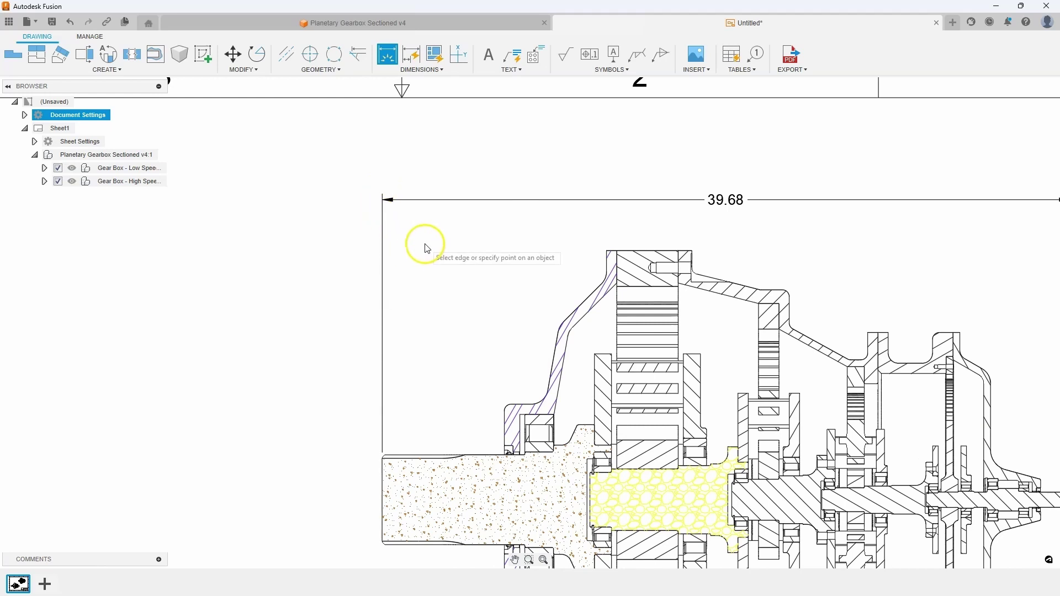
Step: Change the Arrowhead option on the Annotation tab of Document Settings to Open 30
key("Escape")
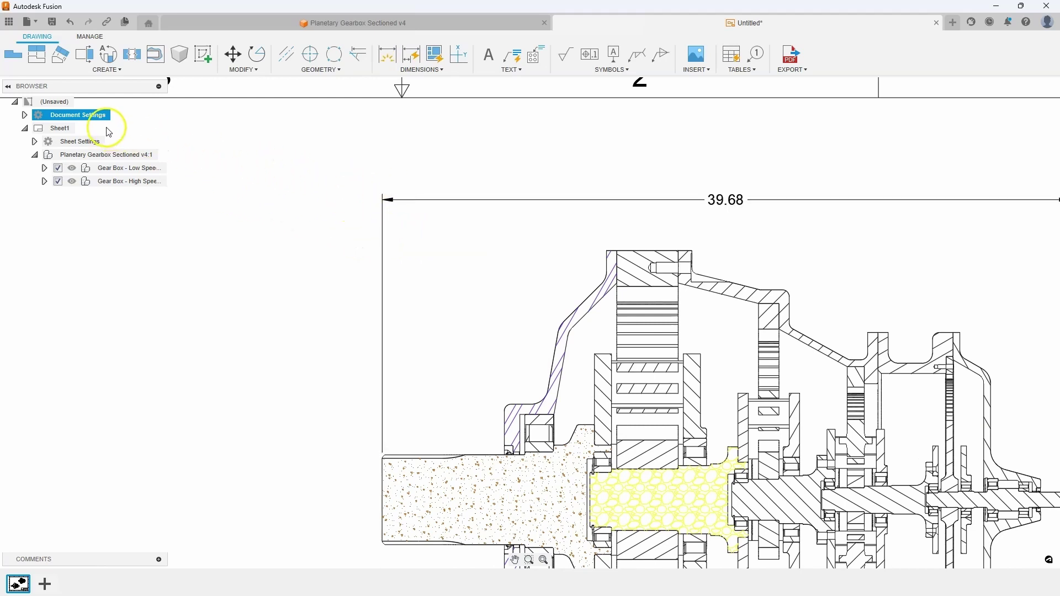
mouse_move(99, 125)
left_click(118, 116)
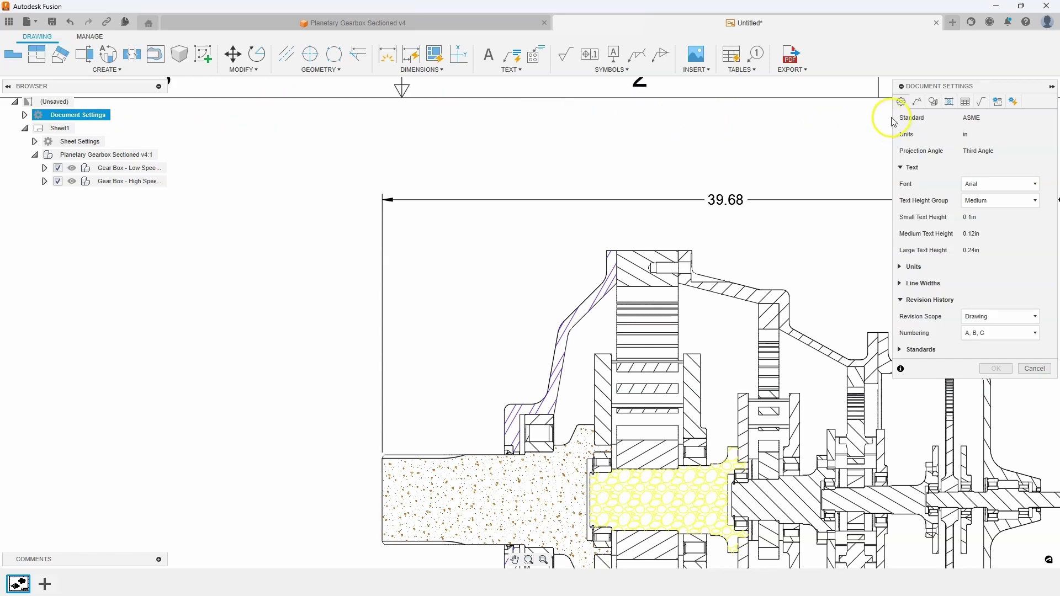
left_click(918, 103)
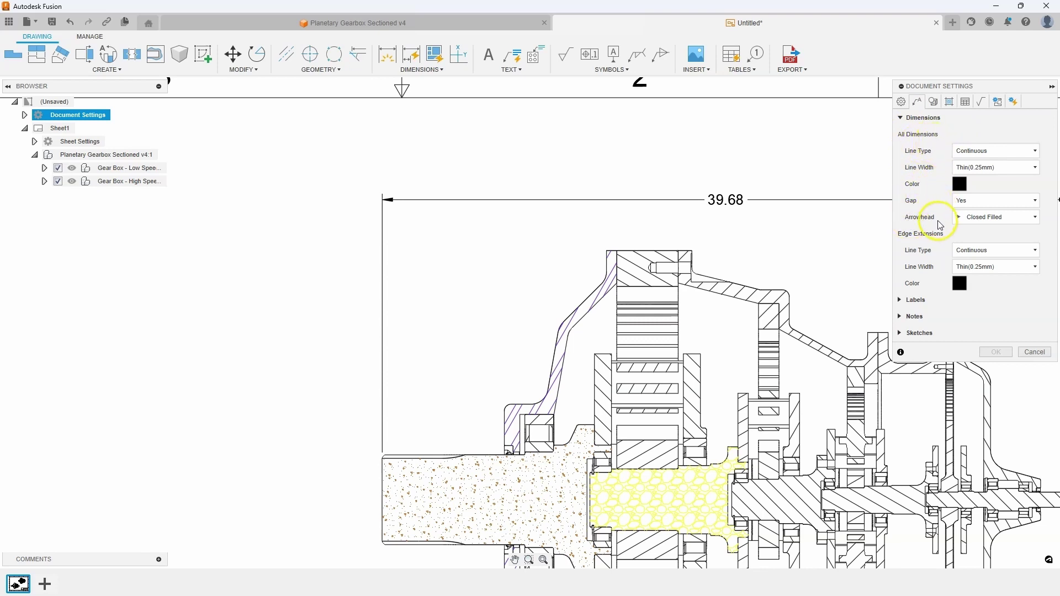
left_click(1005, 217)
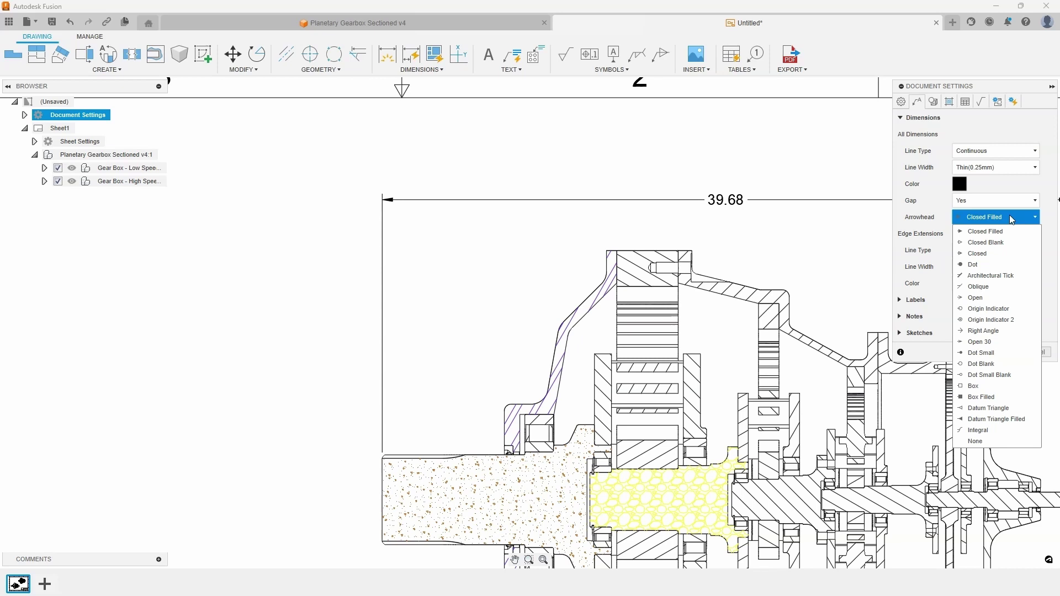
left_click(982, 343)
left_click(999, 352)
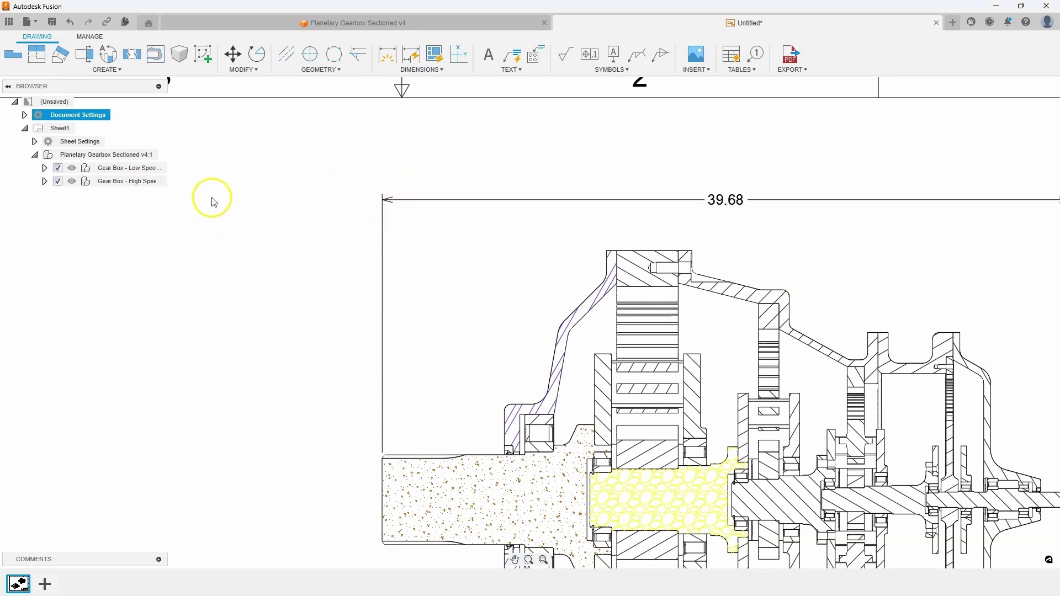
left_click(116, 115)
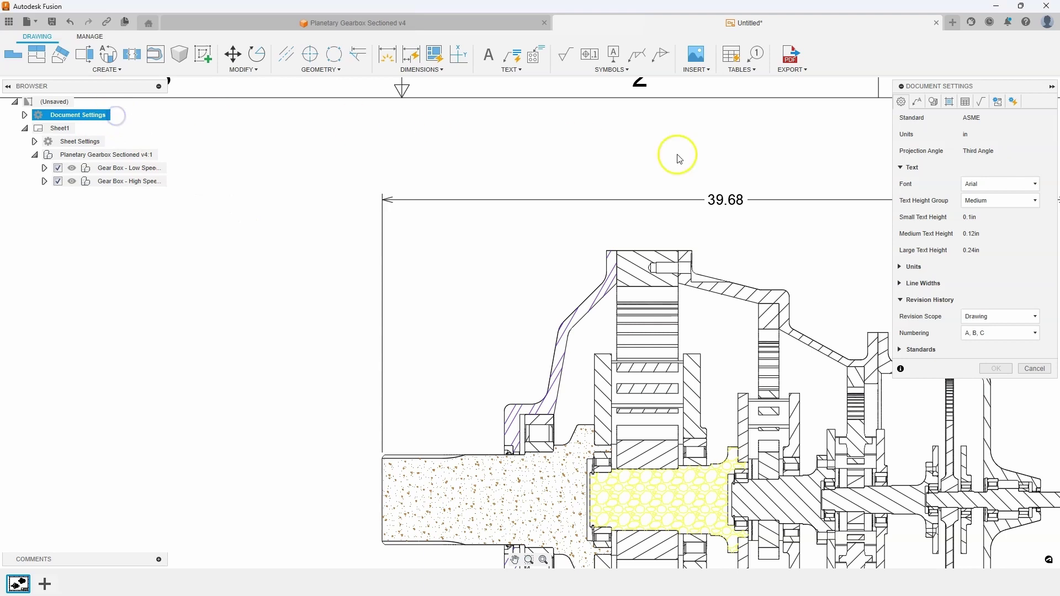
left_click(917, 101)
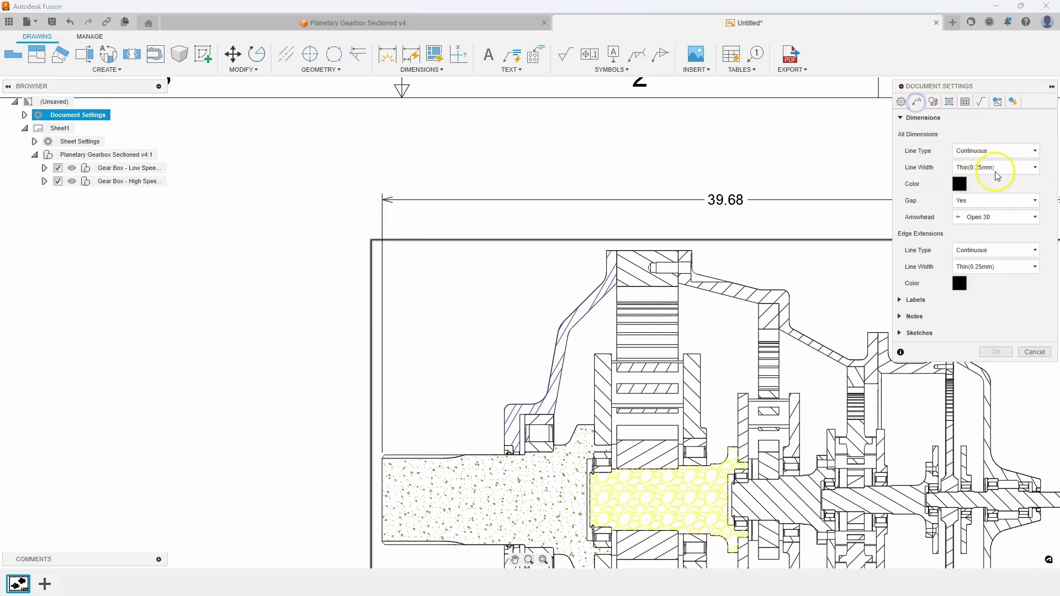
left_click(1009, 220)
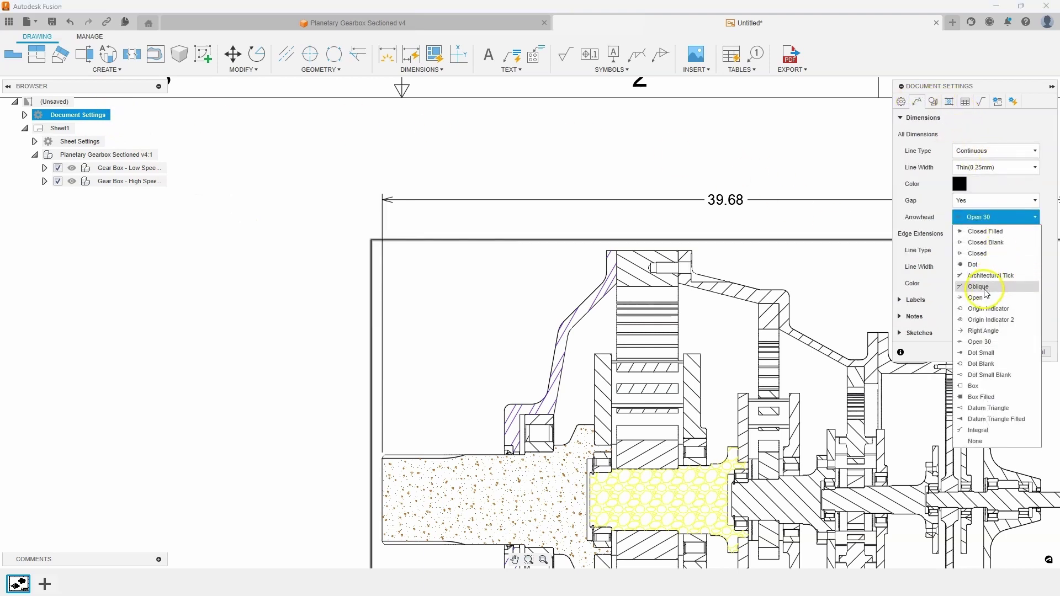
left_click(984, 287)
left_click(998, 353)
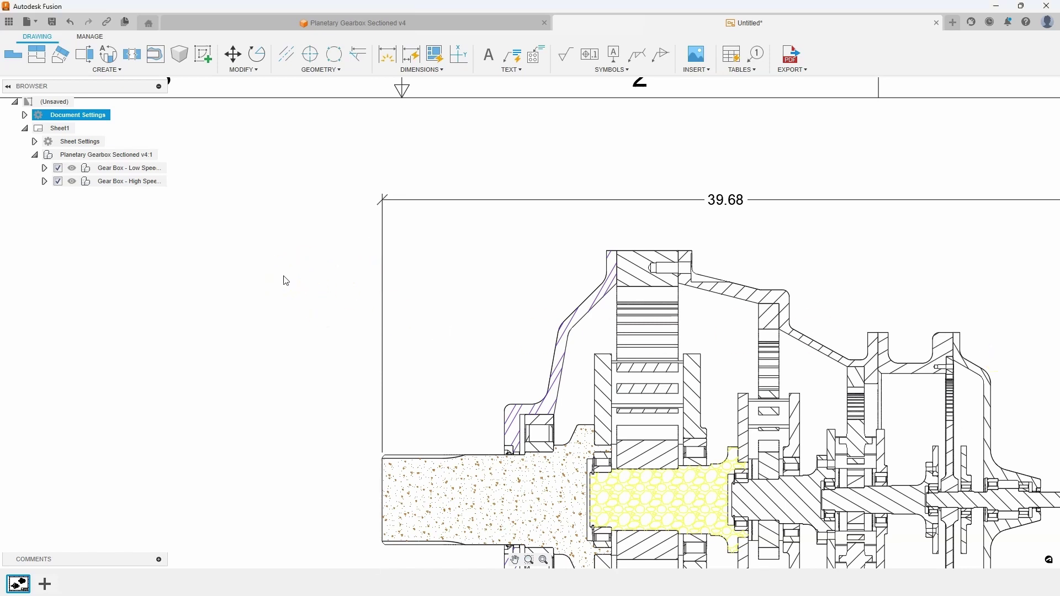
left_click(106, 118)
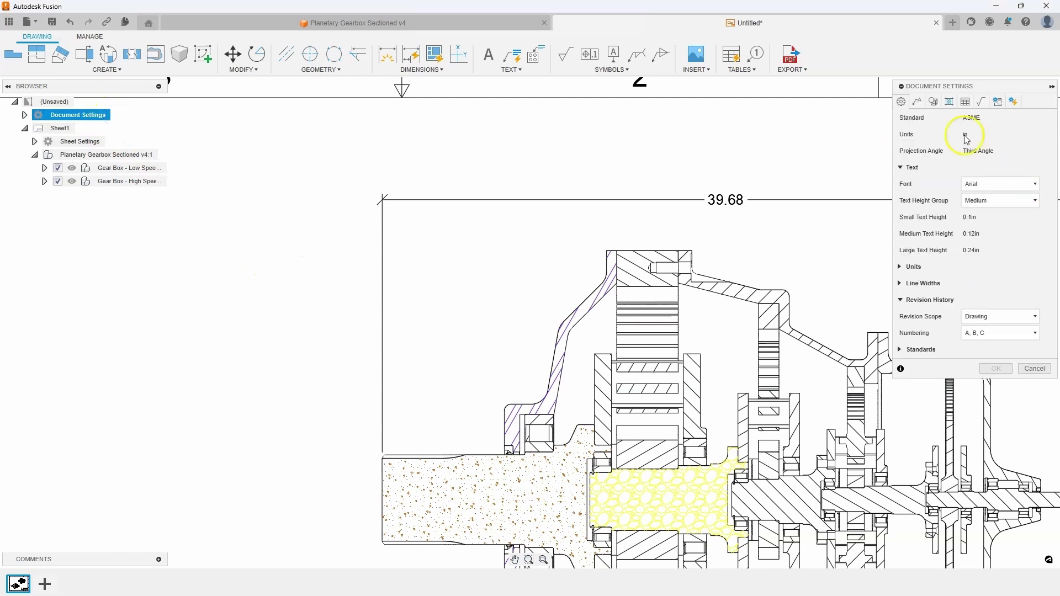
left_click(917, 102)
left_click(1005, 217)
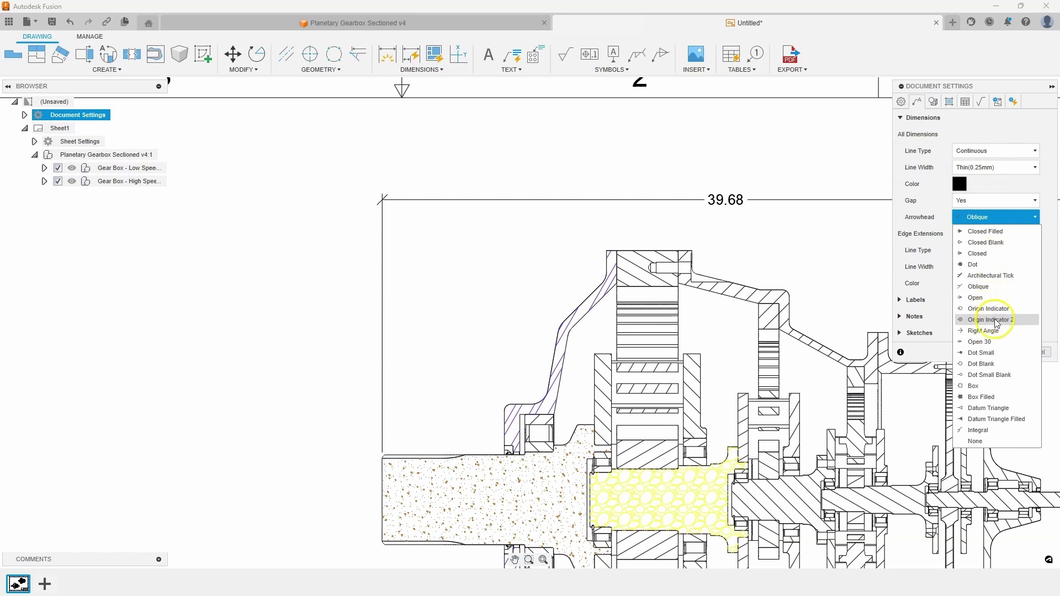
left_click(987, 343)
left_click(987, 342)
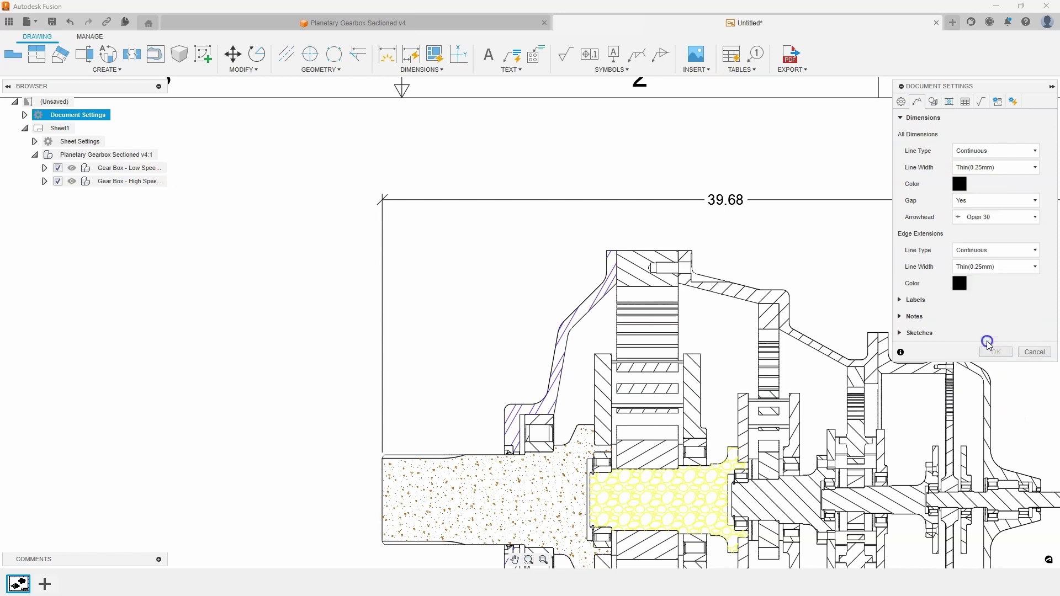
left_click(997, 351)
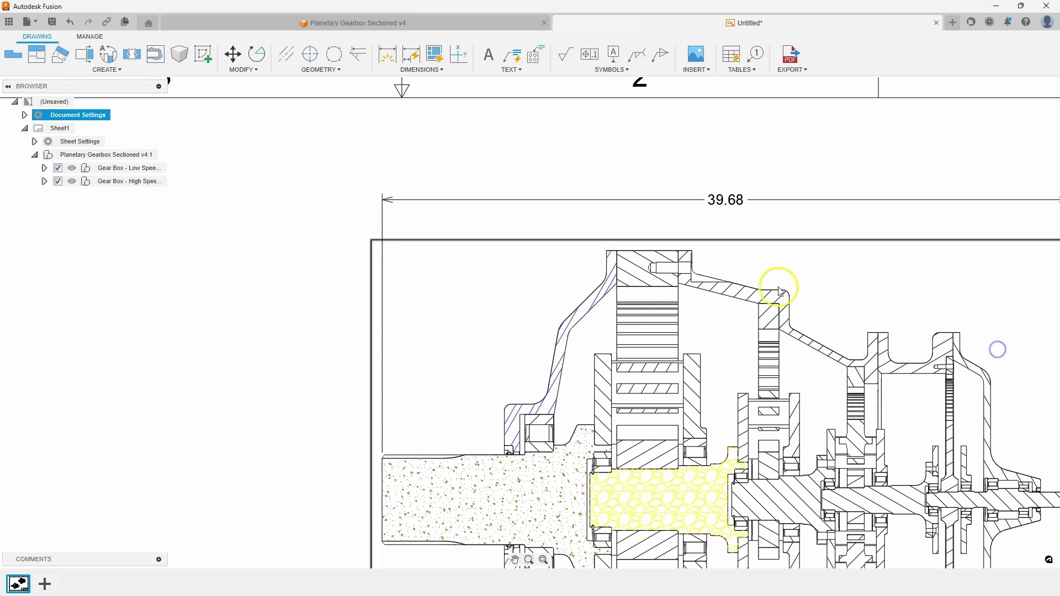
Step: Dimension the input shaft's height with a vertical 5.18 placed to its left
scroll(781, 276, "down", 5)
middle_click_drag(780, 268, 703, 232)
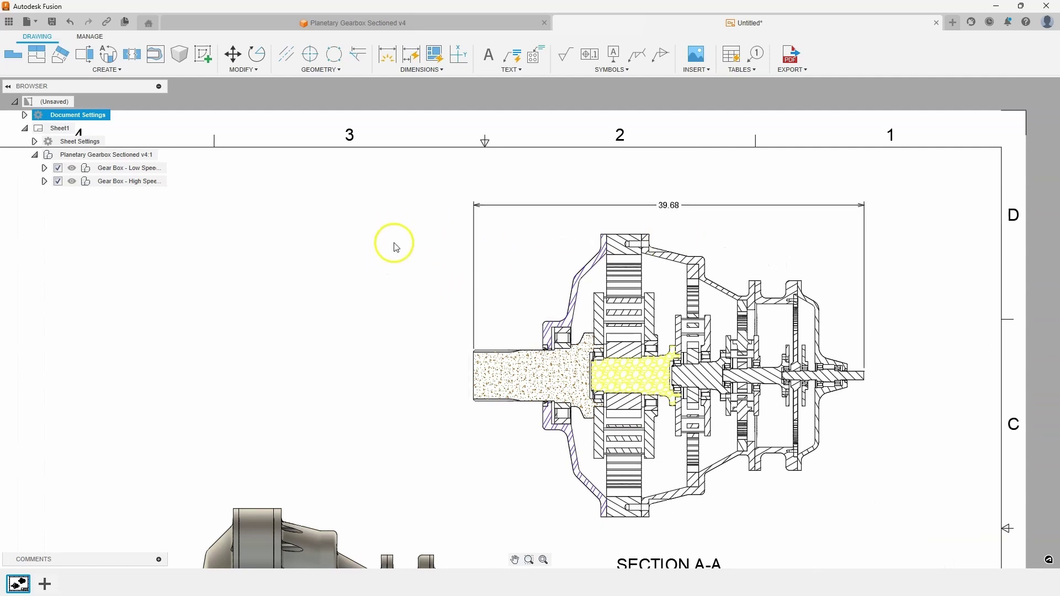
left_click(380, 62)
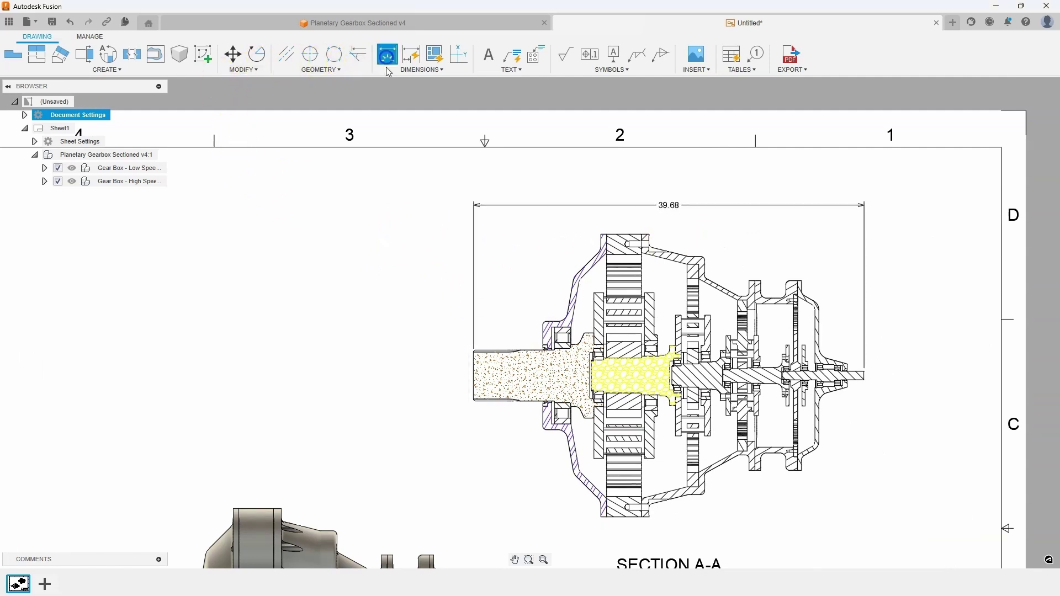
scroll(390, 350, "up", 3)
middle_click_drag(454, 279, 509, 296)
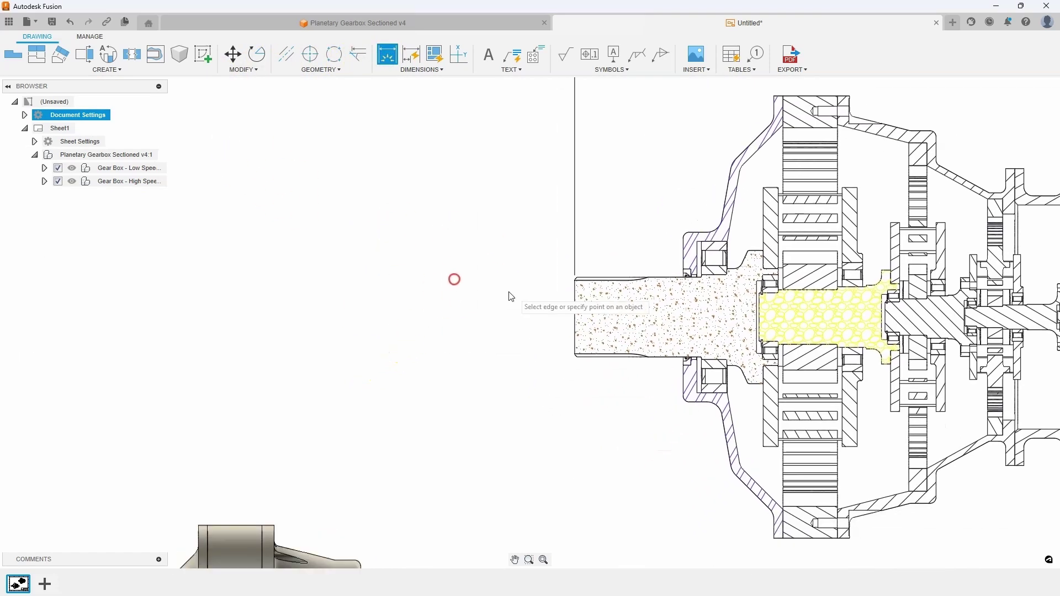
left_click(575, 277)
left_click(576, 357)
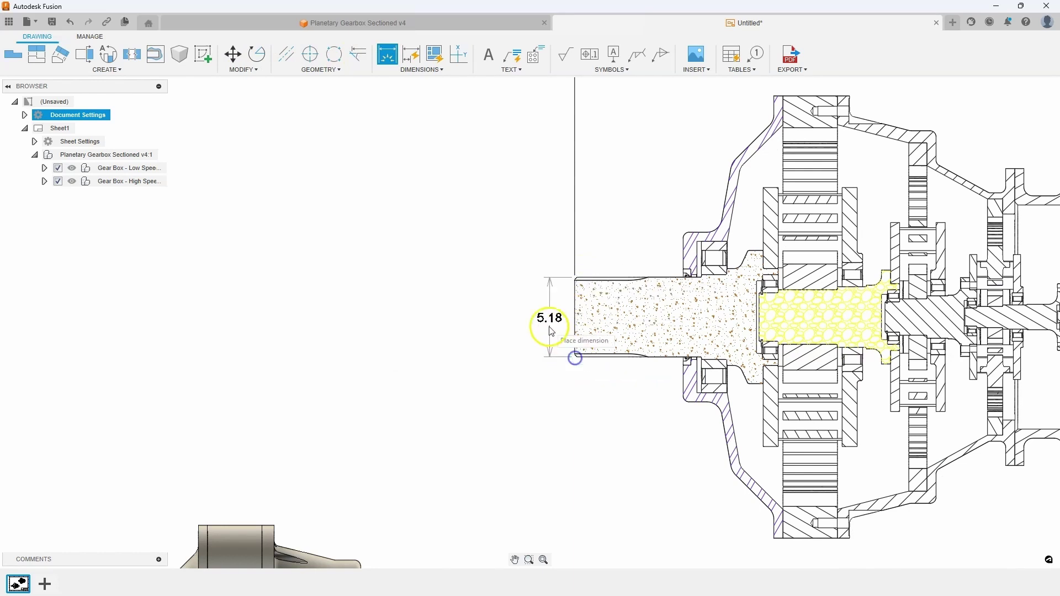
left_click(526, 318)
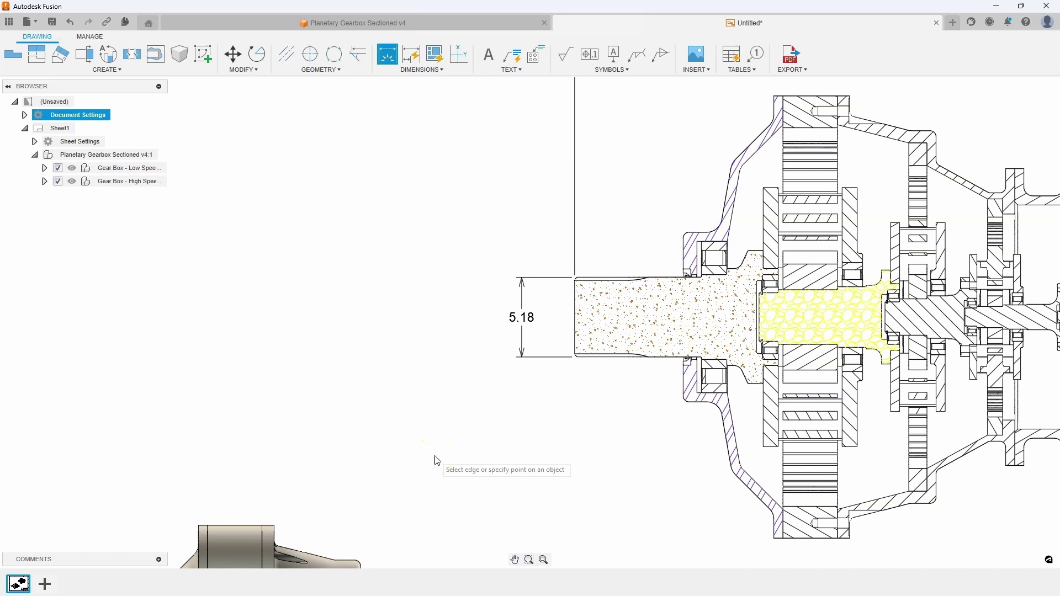
scroll(437, 461, "down", 4)
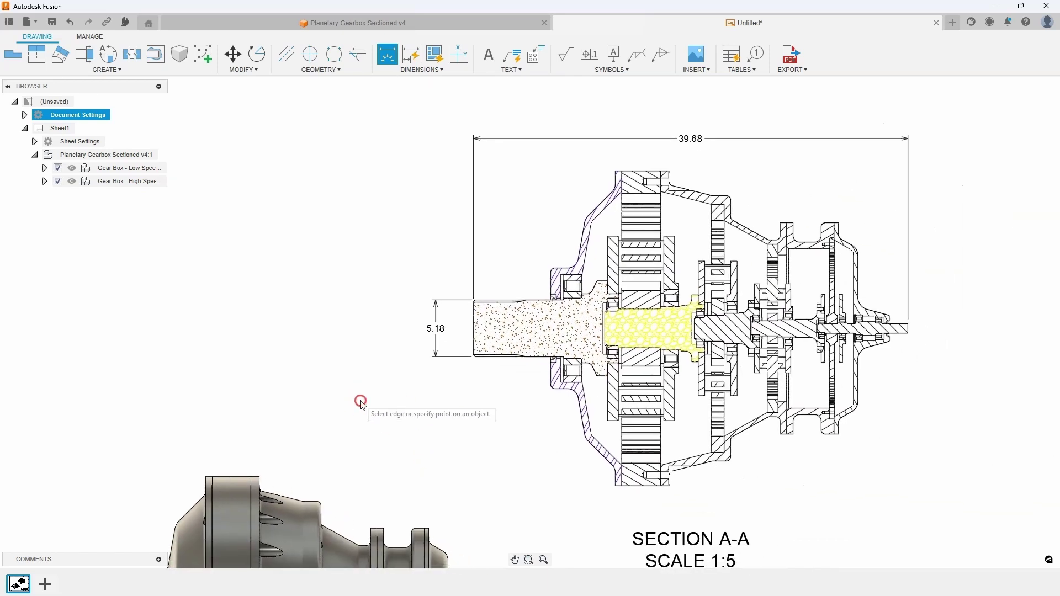